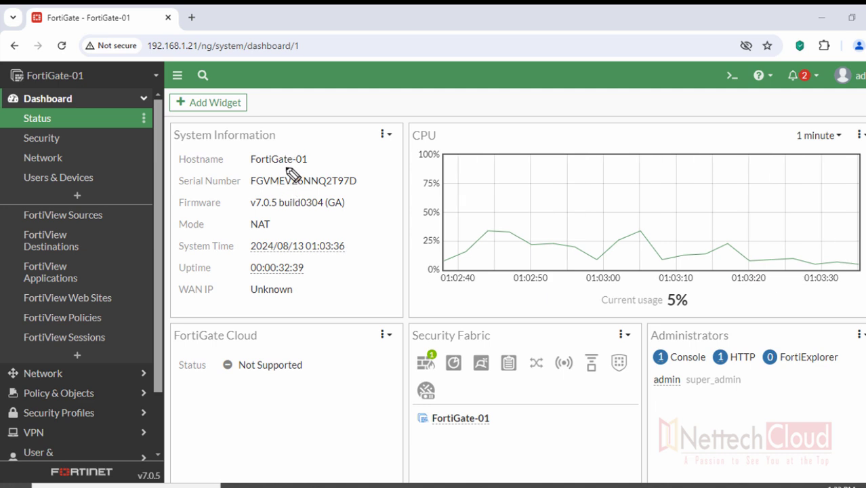
mouse_move(303, 103)
mouse_down()
mouse_move(366, 115)
mouse_move(383, 107)
mouse_move(358, 122)
mouse_move(280, 93)
mouse_move(290, 101)
mouse_move(285, 112)
mouse_up()
mouse_move(270, 145)
mouse_down()
mouse_move(360, 152)
mouse_move(300, 171)
mouse_move(356, 195)
mouse_move(373, 225)
mouse_move(513, 226)
mouse_move(498, 222)
mouse_up()
mouse_move(547, 209)
mouse_down()
mouse_move(541, 234)
mouse_move(603, 221)
mouse_move(721, 234)
mouse_up()
click(722, 246)
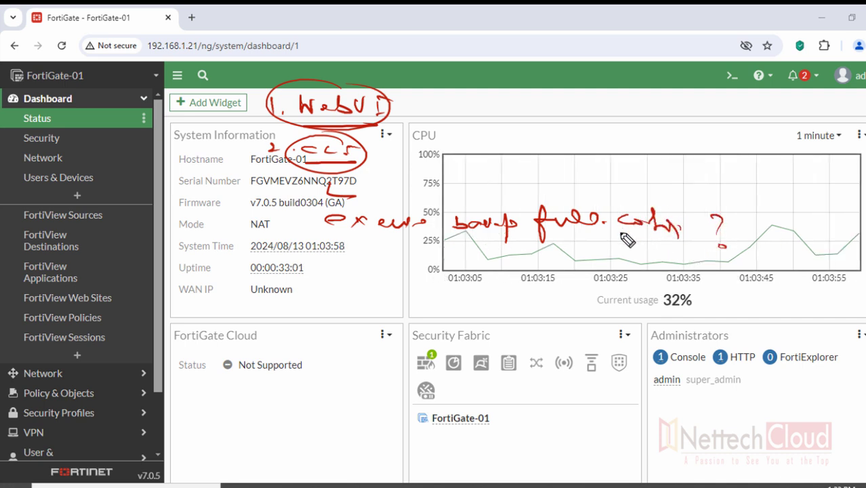
drag(282, 225, 302, 220)
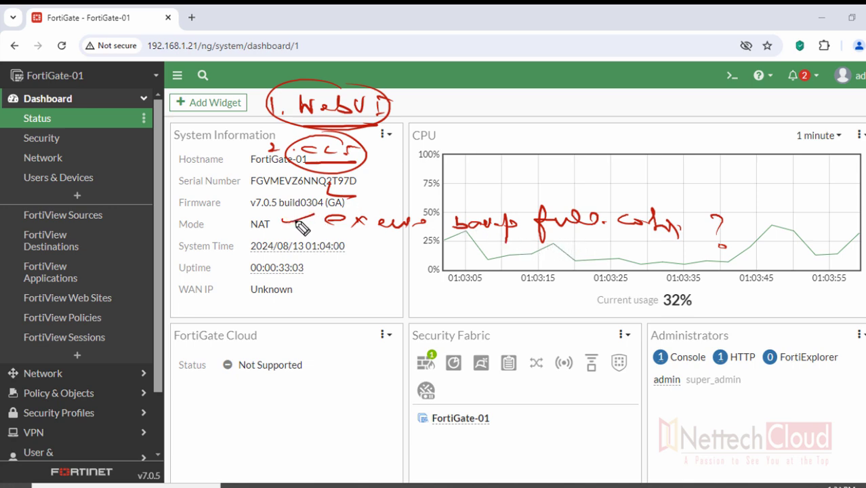
drag(244, 107, 267, 95)
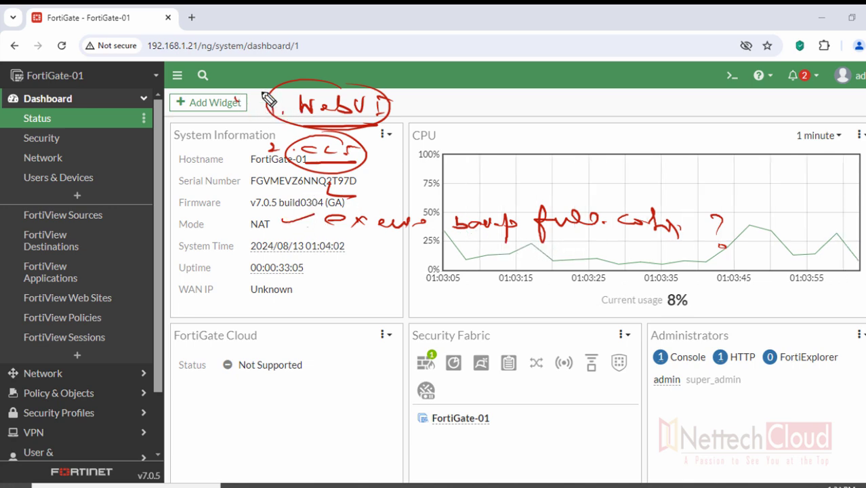
mouse_move(394, 103)
mouse_down()
mouse_move(454, 99)
mouse_move(461, 107)
mouse_move(525, 110)
mouse_up()
drag(466, 119, 498, 119)
drag(449, 85, 461, 79)
mouse_move(790, 64)
mouse_down()
mouse_move(847, 42)
mouse_move(793, 63)
mouse_up()
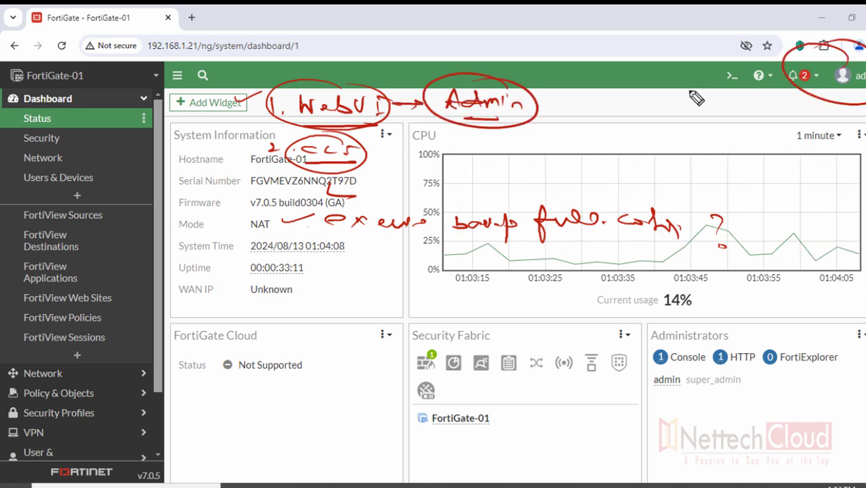
mouse_move(546, 95)
mouse_down()
mouse_move(548, 110)
mouse_move(703, 107)
mouse_up()
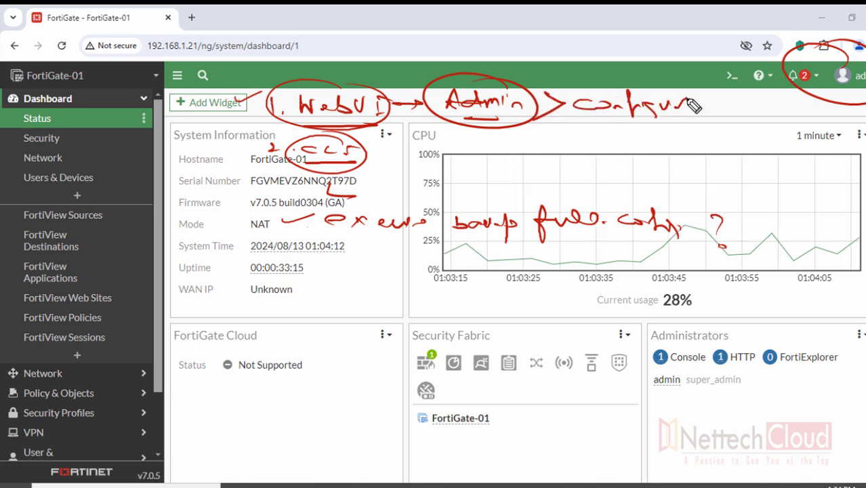
mouse_move(587, 120)
mouse_down()
mouse_move(641, 118)
mouse_move(633, 136)
mouse_move(708, 136)
mouse_move(731, 145)
mouse_move(738, 139)
mouse_up()
mouse_move(678, 150)
mouse_down()
mouse_move(715, 164)
mouse_move(755, 160)
mouse_up()
mouse_move(677, 174)
mouse_down()
mouse_move(677, 182)
mouse_move(725, 174)
mouse_move(764, 180)
mouse_up()
mouse_move(683, 190)
mouse_down()
mouse_move(724, 207)
mouse_move(745, 194)
mouse_move(720, 198)
mouse_up()
drag(746, 126, 768, 207)
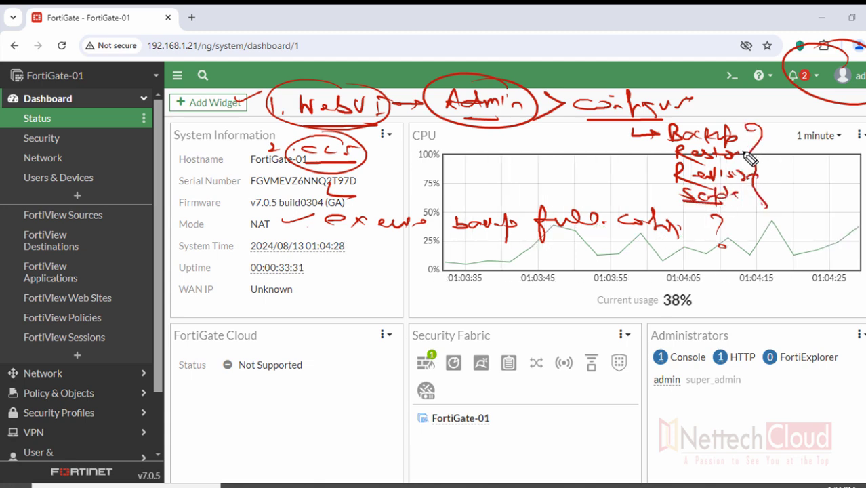
mouse_move(655, 171)
mouse_down()
mouse_move(665, 173)
mouse_move(584, 158)
mouse_move(641, 155)
mouse_up()
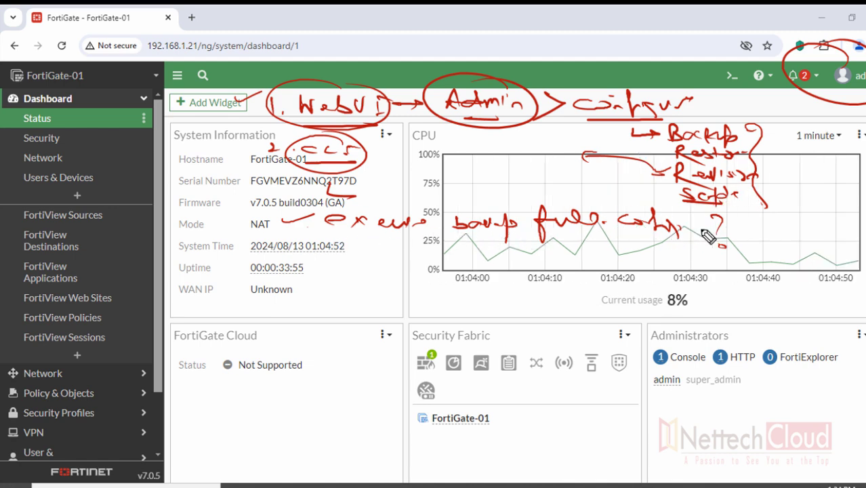
drag(721, 244, 723, 249)
key(Escape)
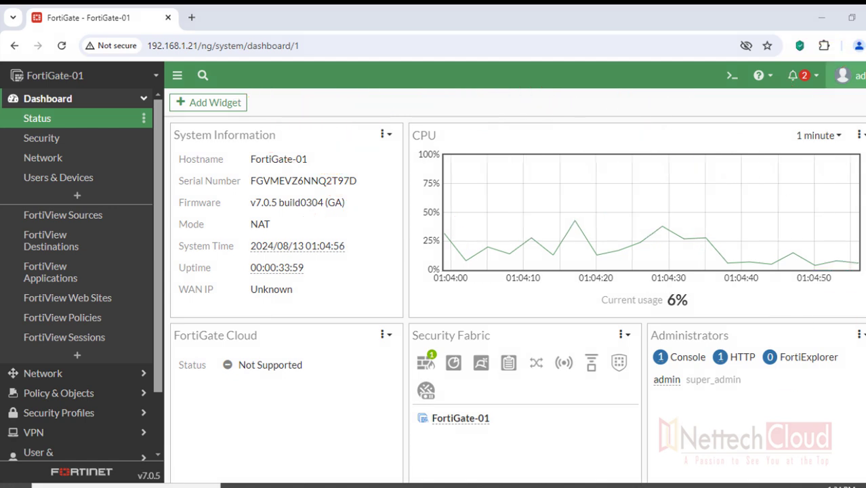
Look at the configuration entry among the administrator account options, then dismiss them.
click(848, 75)
mouse_move(834, 159)
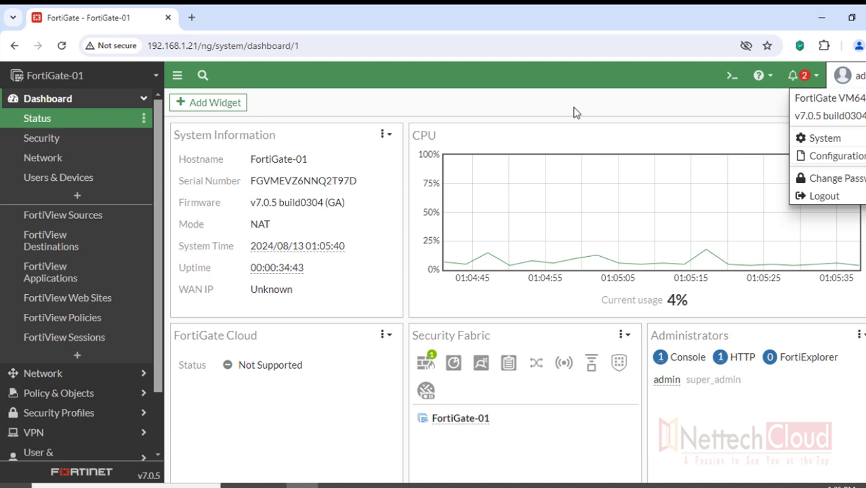
click(584, 116)
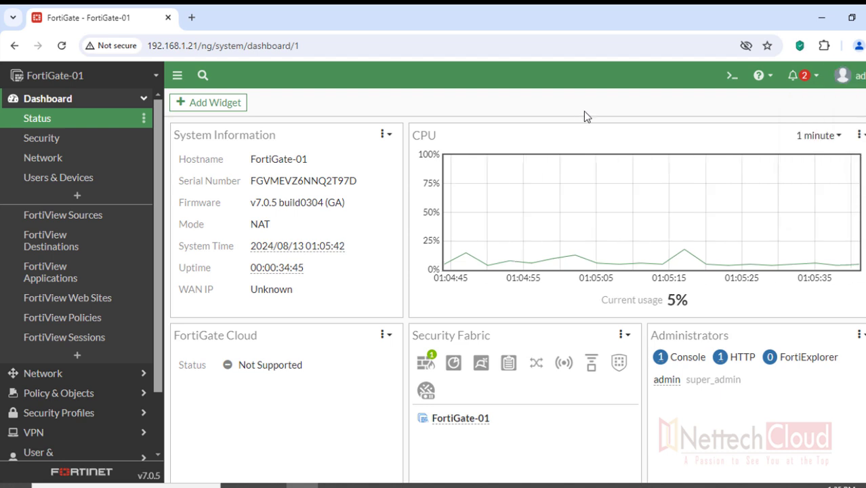
Go to the Security Fabric automation page listing the stitches.
click(122, 101)
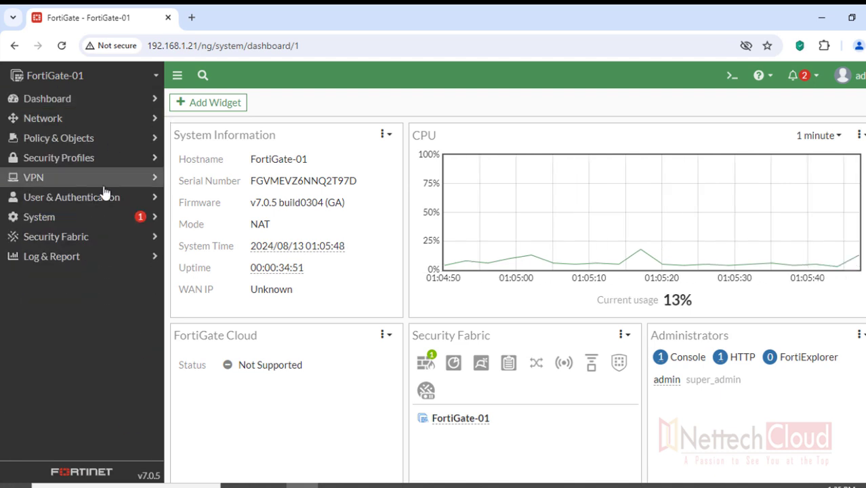
click(93, 237)
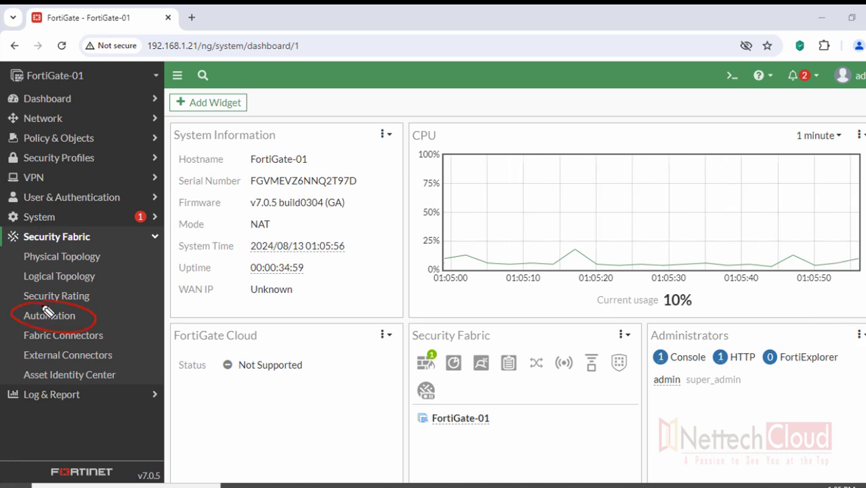
drag(25, 249, 90, 249)
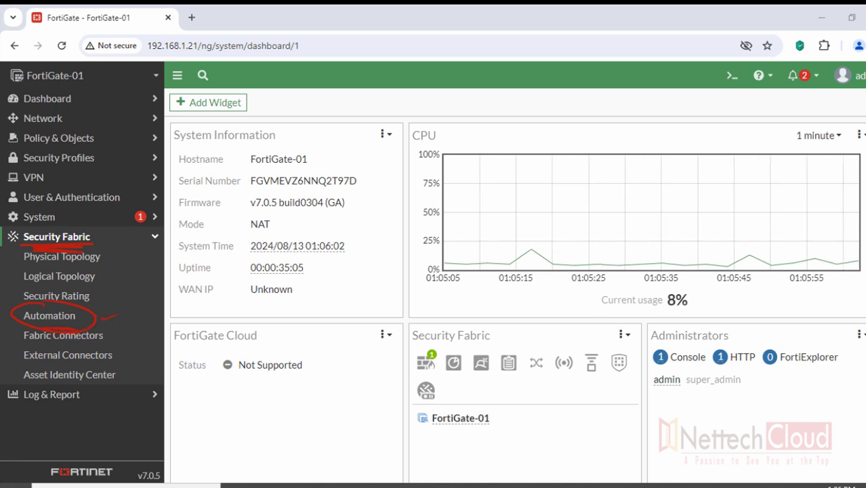
key(Escape)
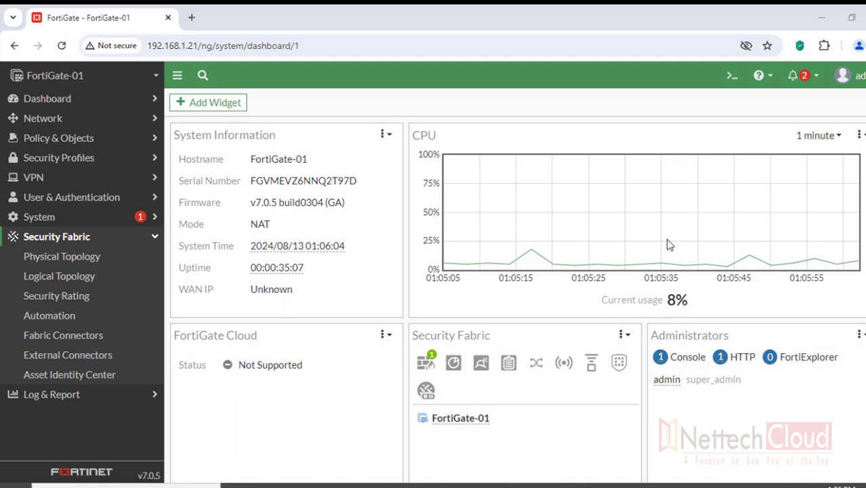
click(81, 318)
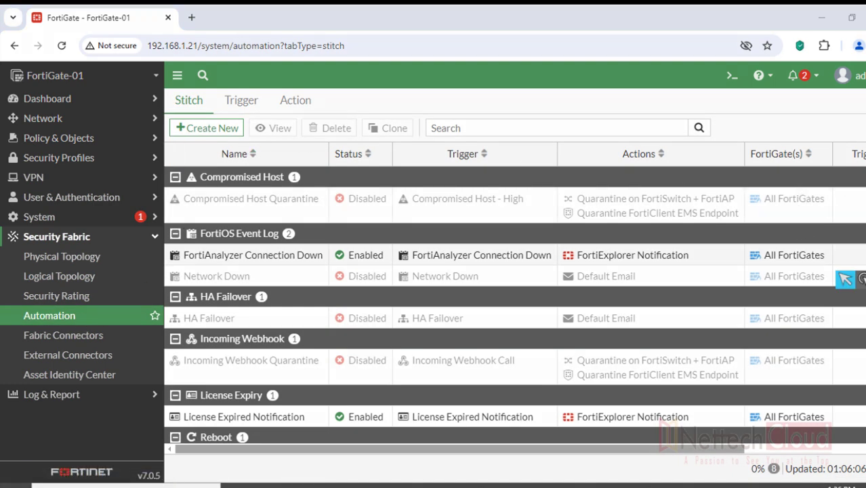
click(826, 319)
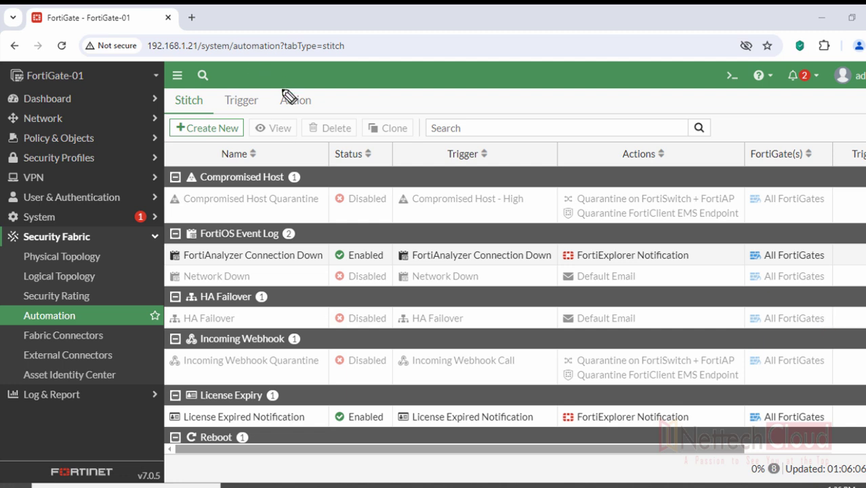
drag(294, 92, 292, 85)
mouse_move(241, 95)
mouse_down()
mouse_move(253, 88)
mouse_move(319, 106)
mouse_move(204, 106)
mouse_up()
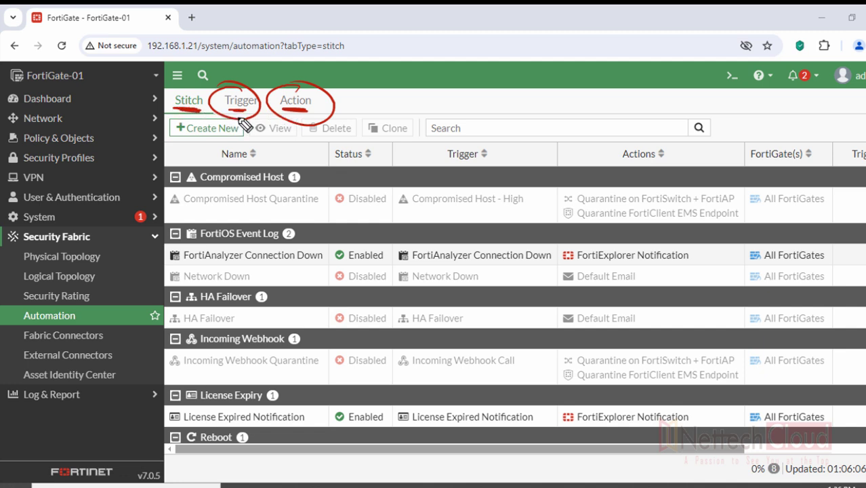
drag(314, 79, 343, 69)
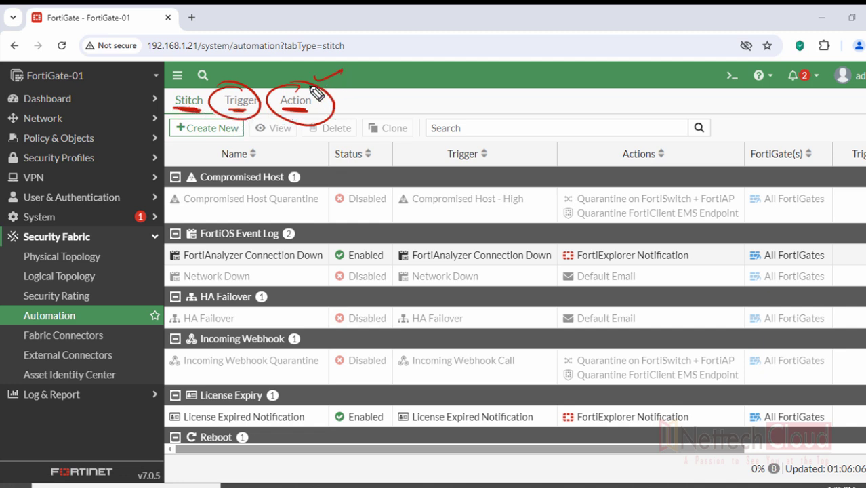
mouse_move(237, 59)
mouse_down()
mouse_move(243, 89)
mouse_move(251, 76)
mouse_up()
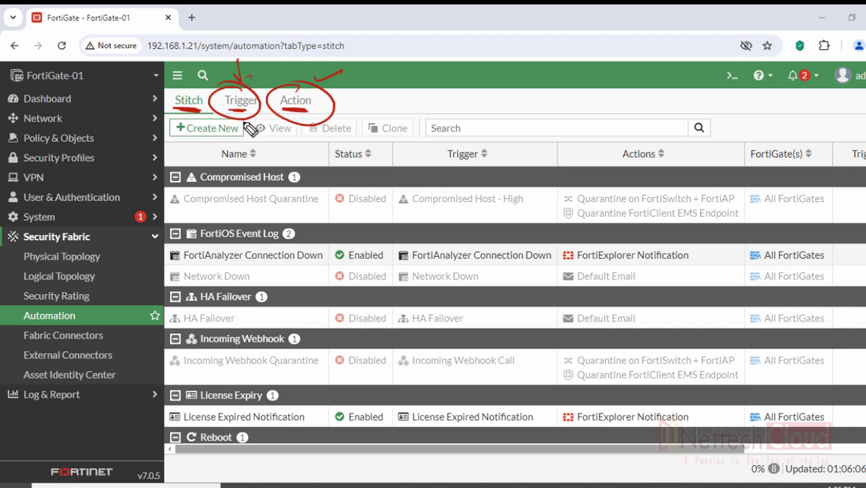
drag(252, 133, 290, 123)
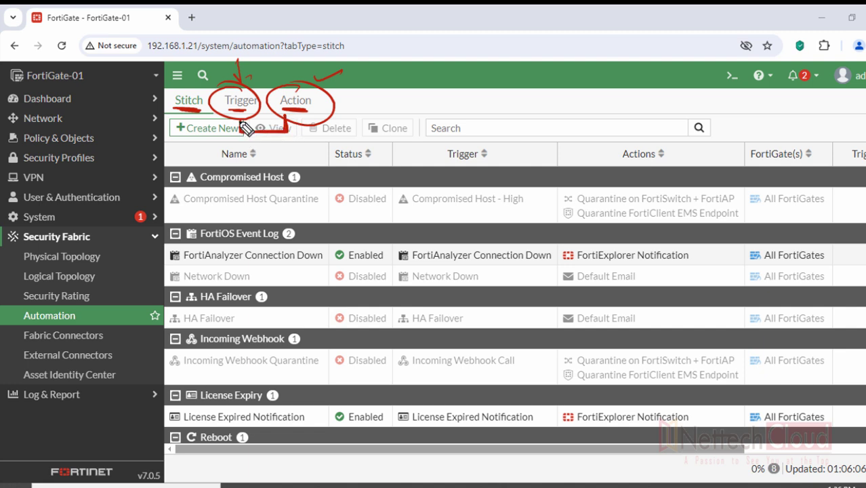
mouse_move(202, 90)
mouse_down()
mouse_move(190, 87)
mouse_move(174, 110)
mouse_move(203, 102)
mouse_up()
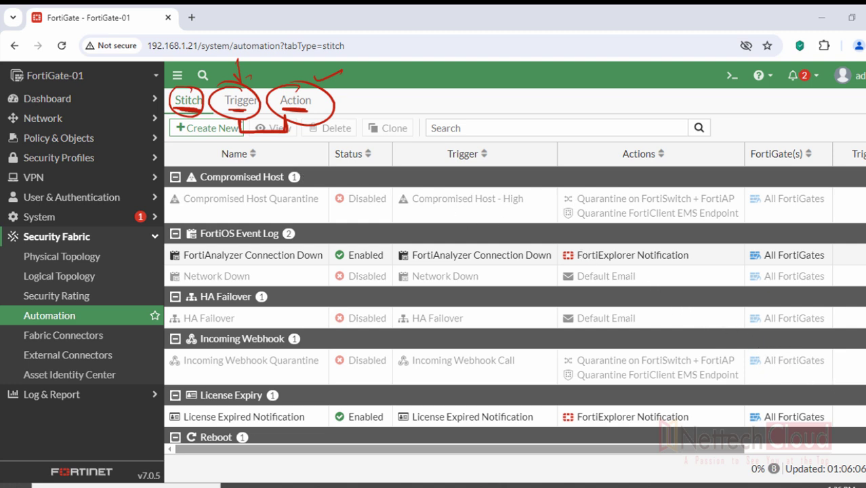
key(e)
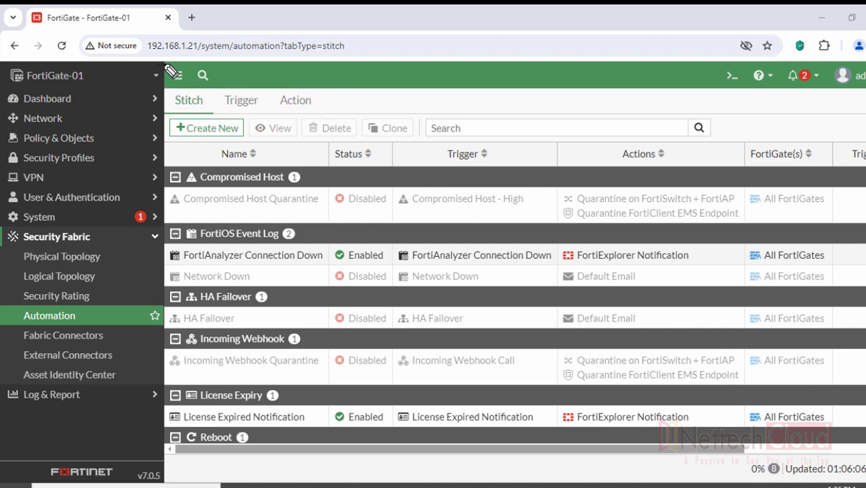
mouse_move(173, 48)
mouse_down()
mouse_move(135, 51)
mouse_move(200, 54)
mouse_up()
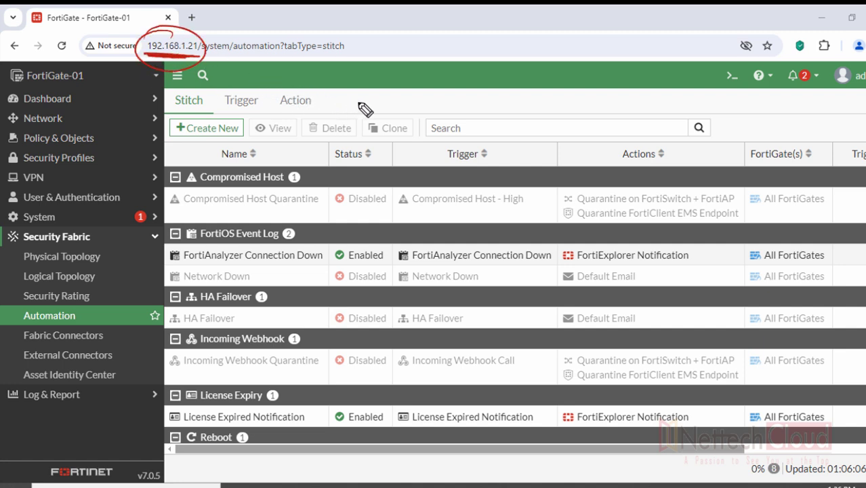
mouse_move(531, 85)
mouse_down()
mouse_move(525, 133)
mouse_move(569, 136)
mouse_up()
drag(525, 132, 568, 137)
mouse_move(577, 107)
mouse_down()
mouse_move(640, 125)
mouse_move(582, 121)
mouse_up()
drag(584, 87, 605, 84)
mouse_move(590, 125)
mouse_down()
mouse_move(591, 139)
mouse_move(644, 143)
mouse_move(665, 155)
mouse_move(640, 162)
mouse_move(661, 156)
mouse_up()
drag(656, 112, 671, 109)
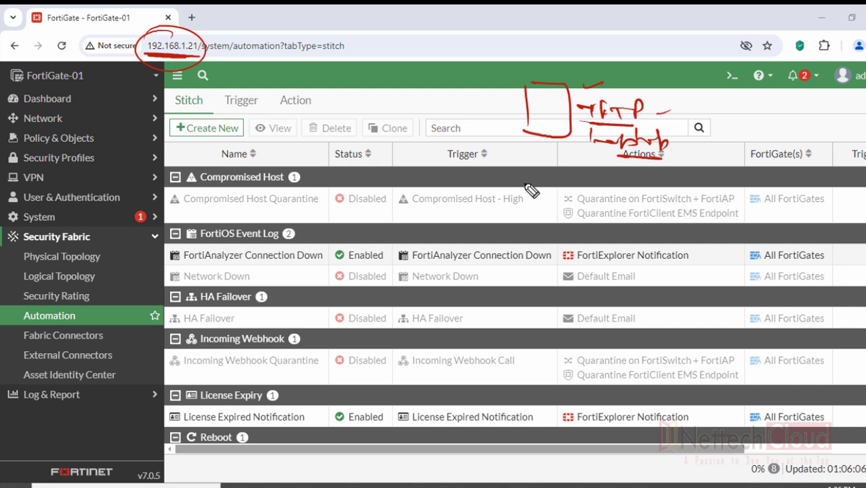
drag(536, 170, 605, 170)
drag(629, 179, 557, 181)
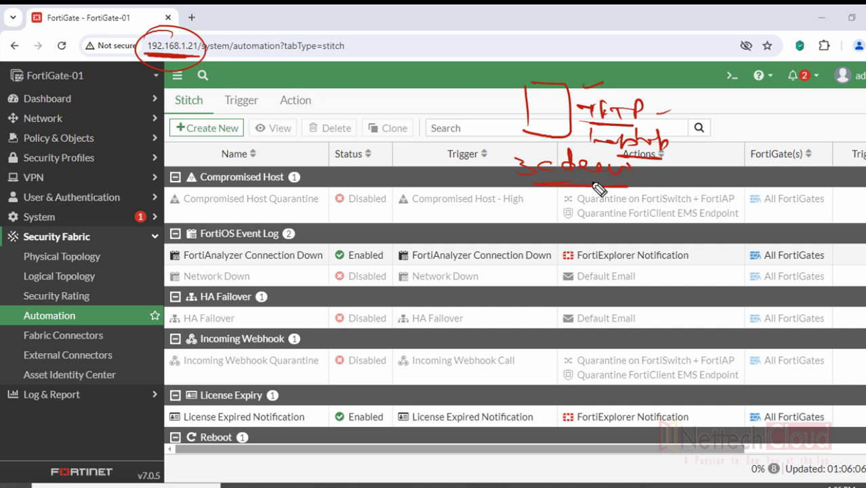
mouse_move(325, 90)
mouse_down()
mouse_move(326, 133)
mouse_move(408, 139)
mouse_move(344, 103)
mouse_move(393, 126)
mouse_move(372, 116)
mouse_move(524, 109)
mouse_up()
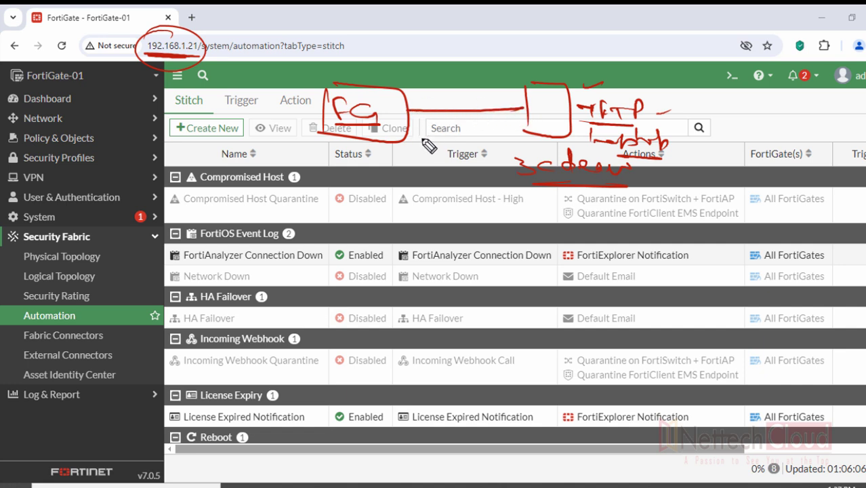
drag(361, 92, 380, 89)
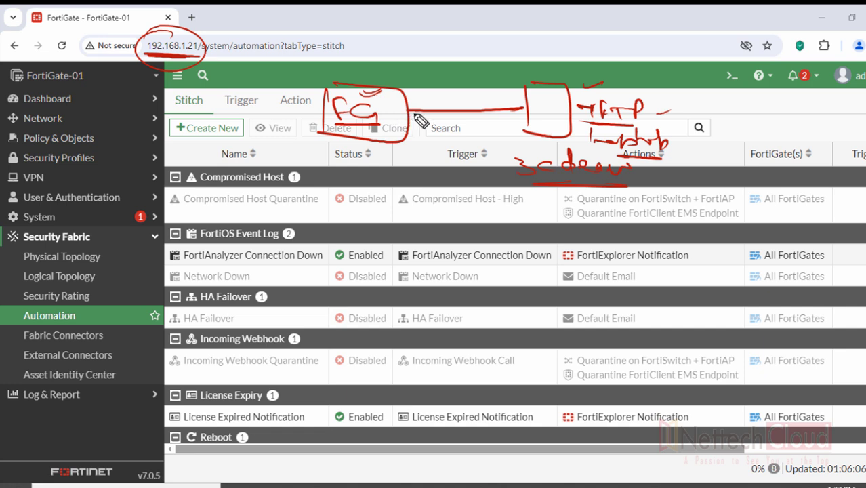
drag(555, 149, 479, 167)
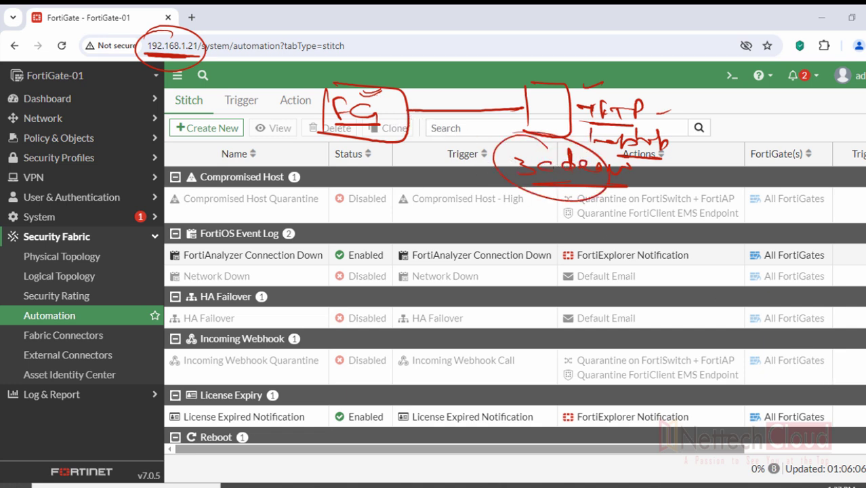
key(e)
mouse_move(500, 100)
mouse_down()
mouse_move(530, 91)
mouse_move(594, 122)
mouse_move(631, 113)
mouse_move(574, 151)
mouse_move(620, 140)
mouse_move(658, 151)
mouse_move(679, 127)
mouse_move(708, 147)
mouse_move(706, 154)
mouse_up()
mouse_move(311, 88)
mouse_down()
mouse_move(317, 130)
mouse_move(383, 131)
mouse_move(328, 96)
mouse_move(372, 118)
mouse_up()
mouse_move(276, 142)
mouse_down()
mouse_move(277, 156)
mouse_move(308, 150)
mouse_up()
mouse_move(316, 143)
mouse_down()
mouse_move(317, 155)
mouse_move(389, 155)
mouse_up()
drag(278, 163, 372, 160)
drag(382, 105, 492, 105)
drag(384, 105, 495, 105)
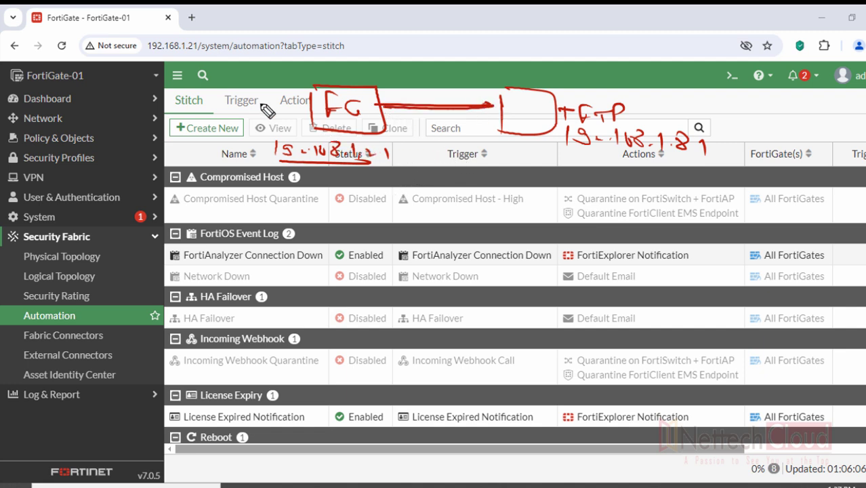
drag(304, 113, 285, 120)
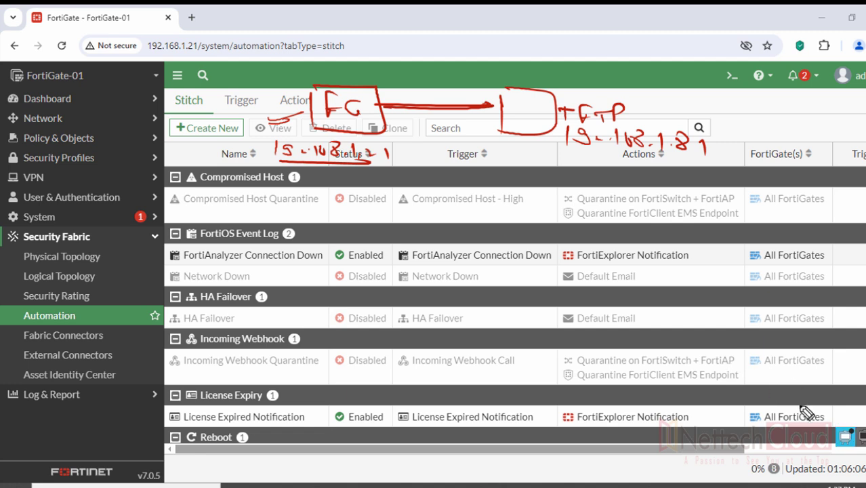
key(Escape)
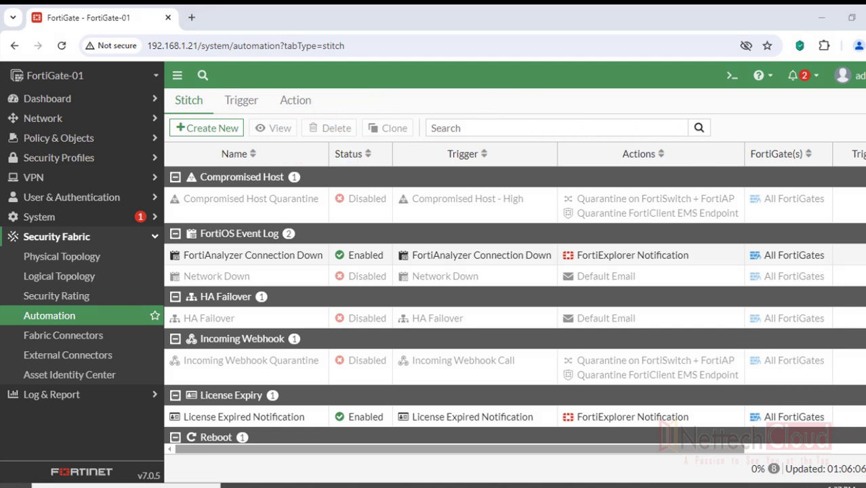
Start creating a new automation action of the CLI Script type.
click(292, 102)
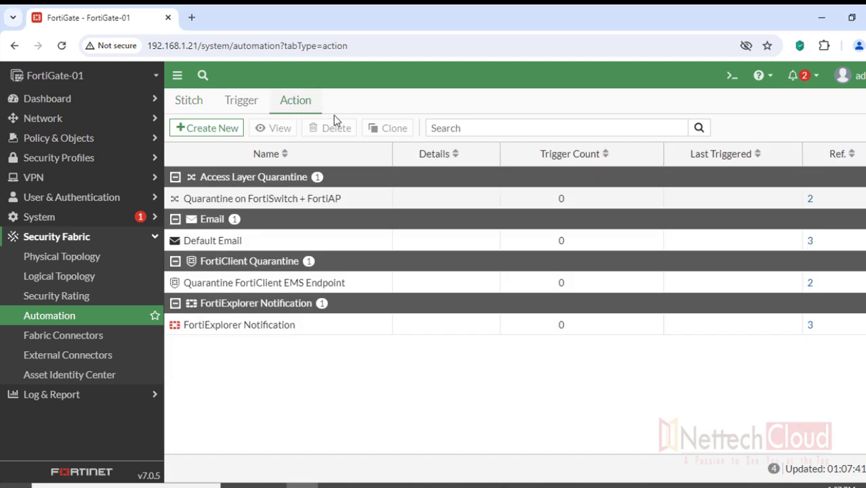
click(220, 133)
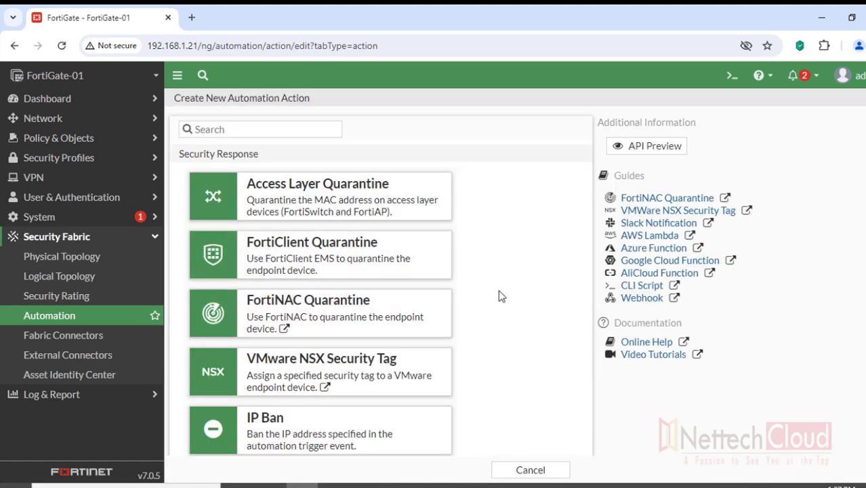
scroll(500, 297, down, 10)
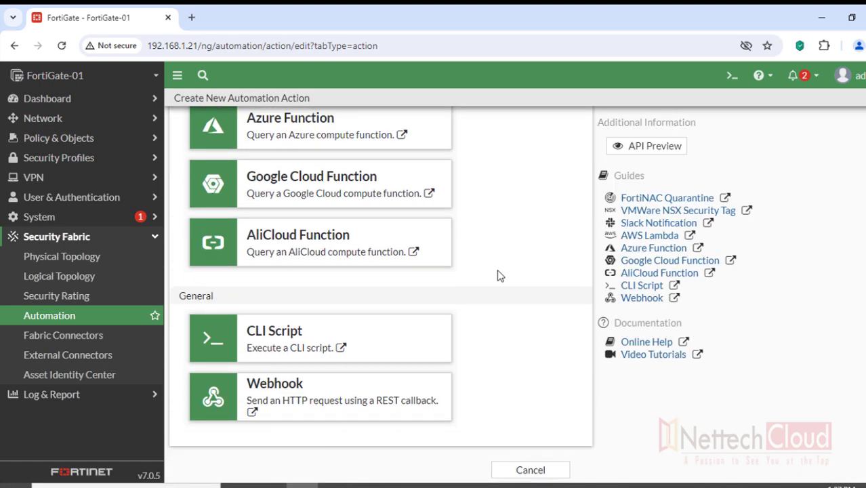
click(320, 355)
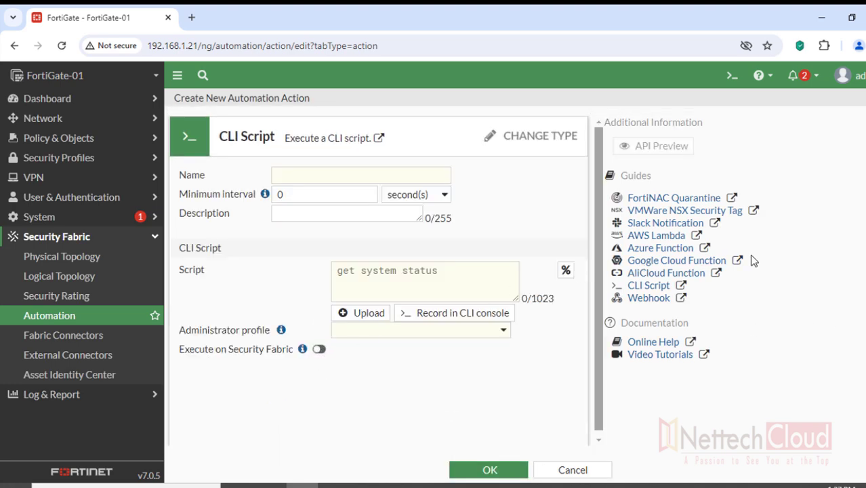
Name the automation action Backup_Script and describe it as "CLI Script to take backup".
double_click(184, 177)
click(288, 172)
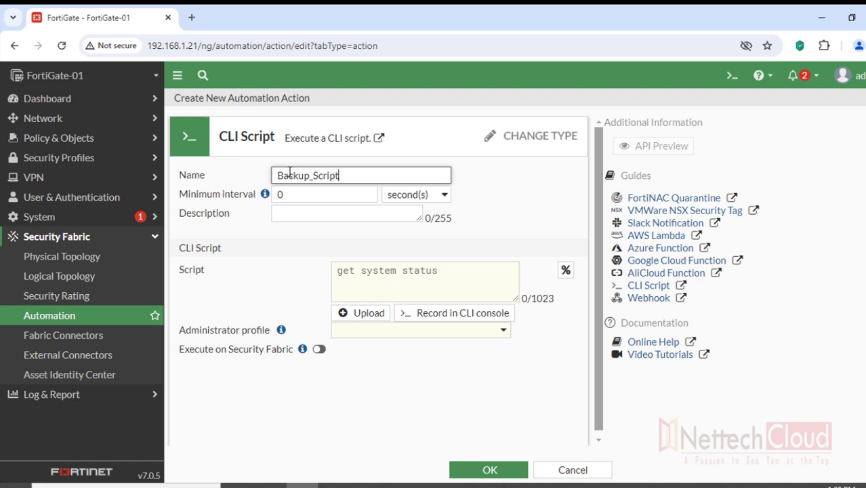
click(285, 198)
click(288, 214)
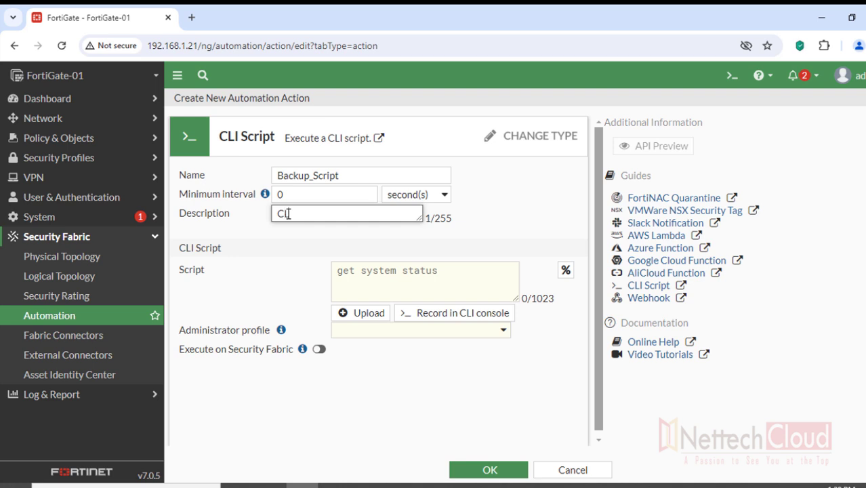
text(CLI Script to)
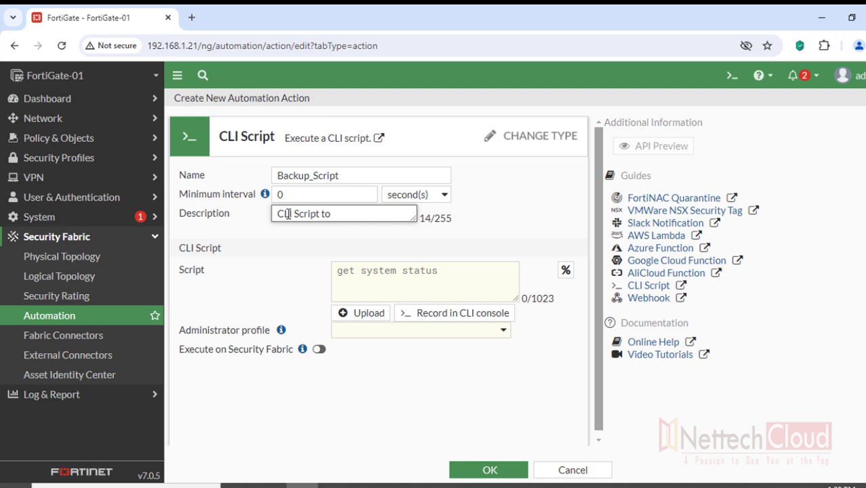
text( take backup)
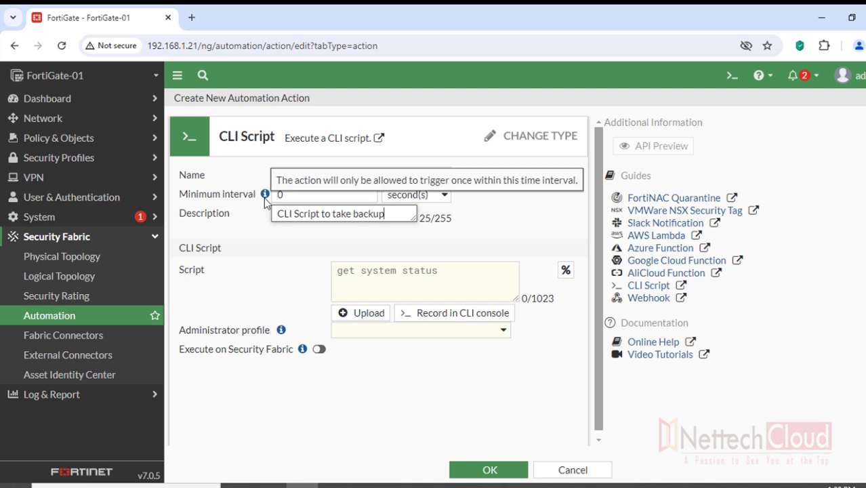
Open the CLI console recorder for the action's script.
drag(178, 249, 227, 250)
drag(180, 271, 206, 271)
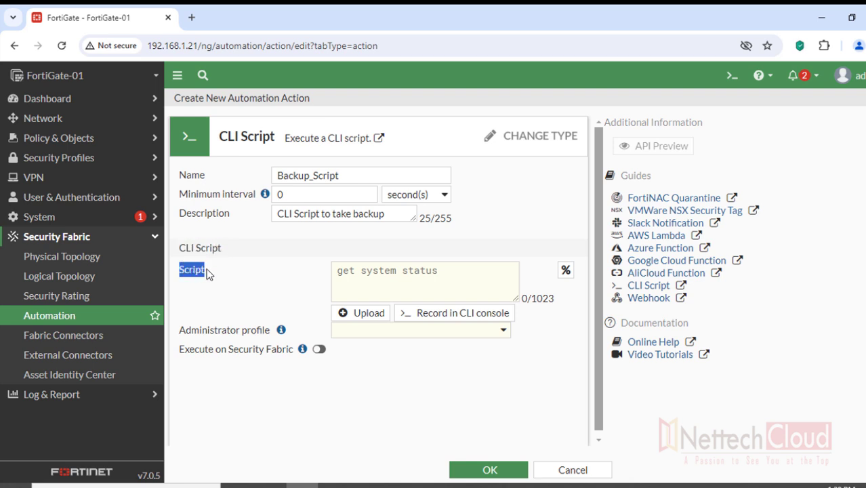
click(355, 274)
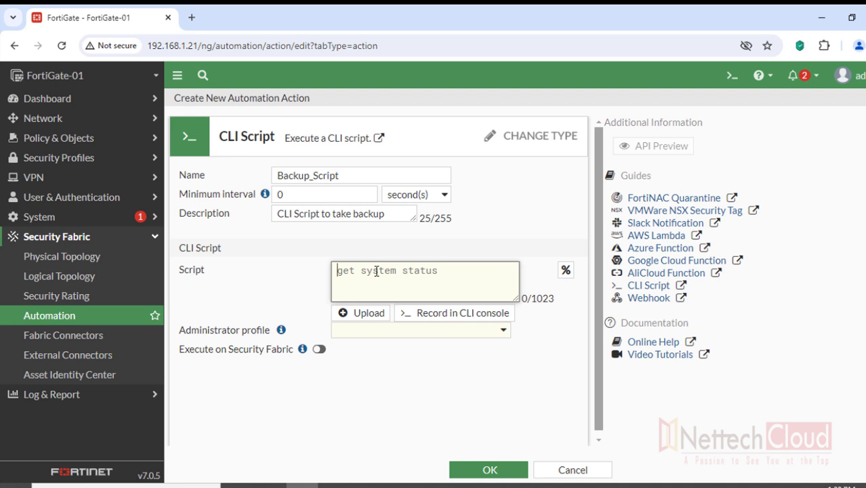
click(454, 316)
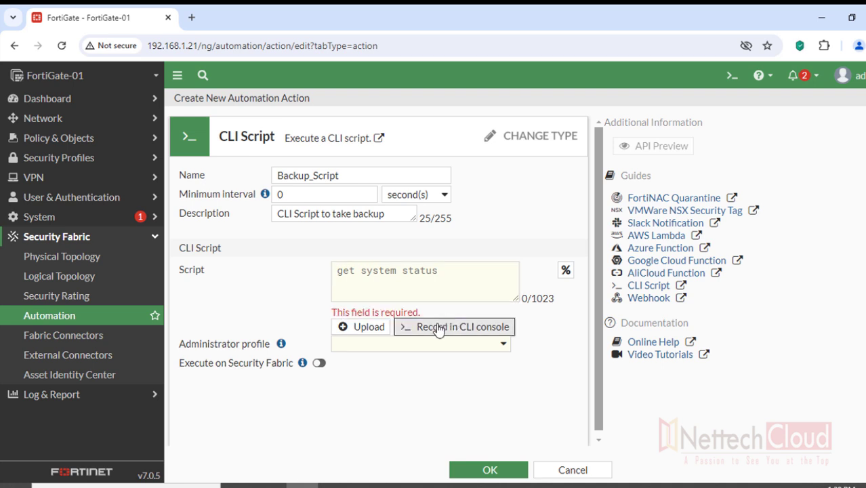
click(439, 327)
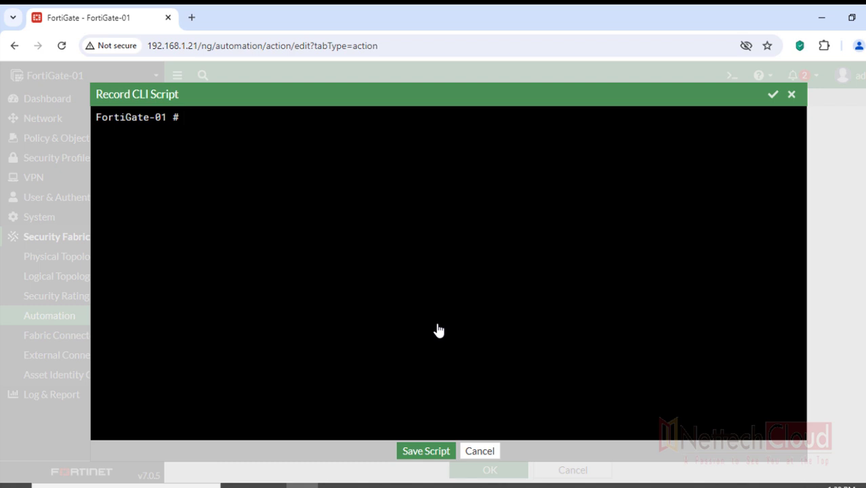
List the available backup options in the console and enter the partial command "execute backup full-config tftp".
text(execute )
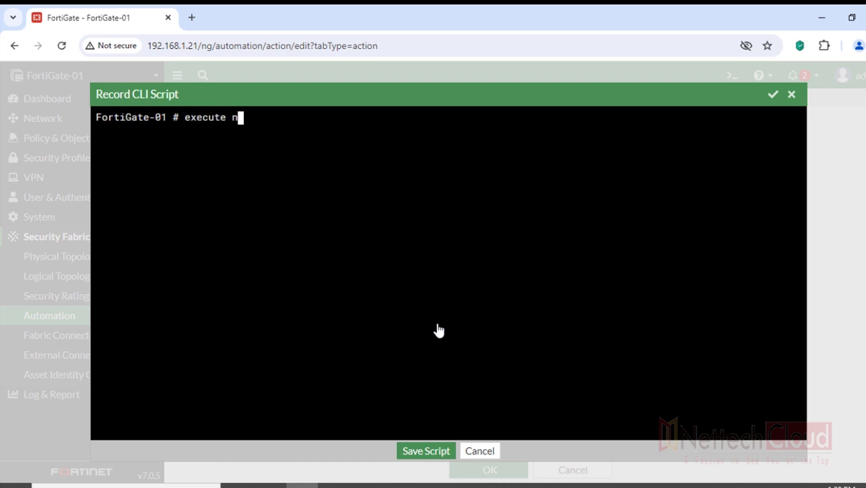
text(backup)
key(question)
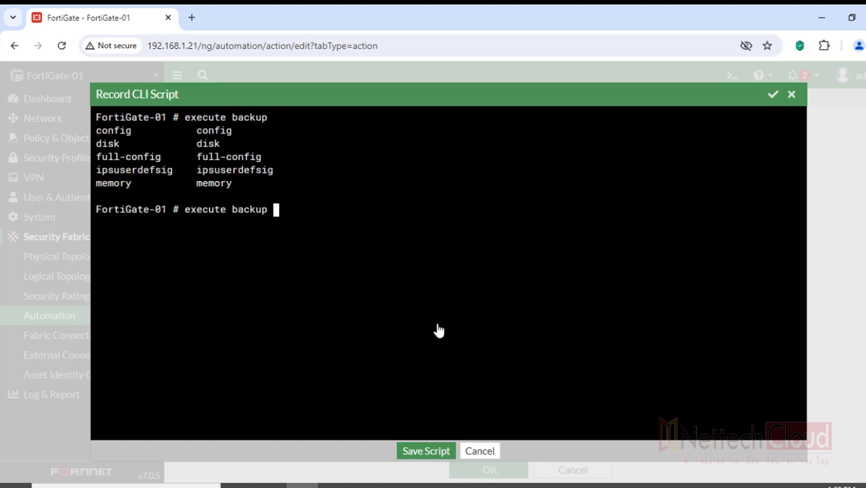
text(full-c)
key(Tab)
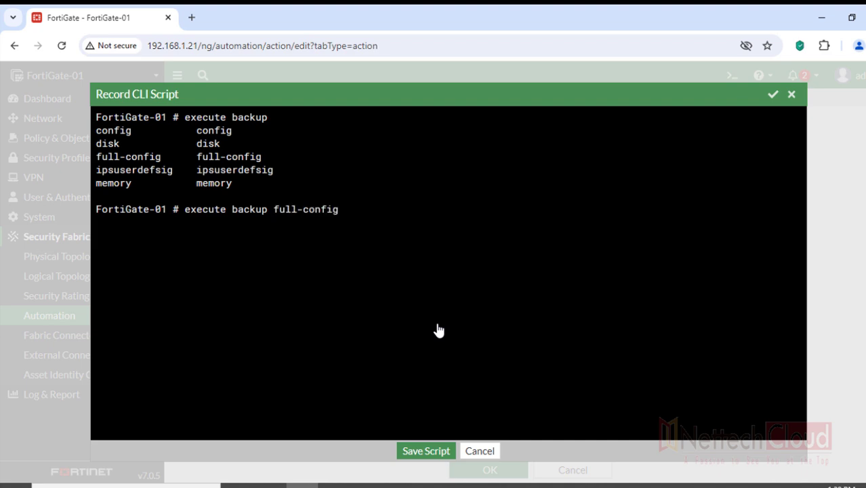
text(tftp)
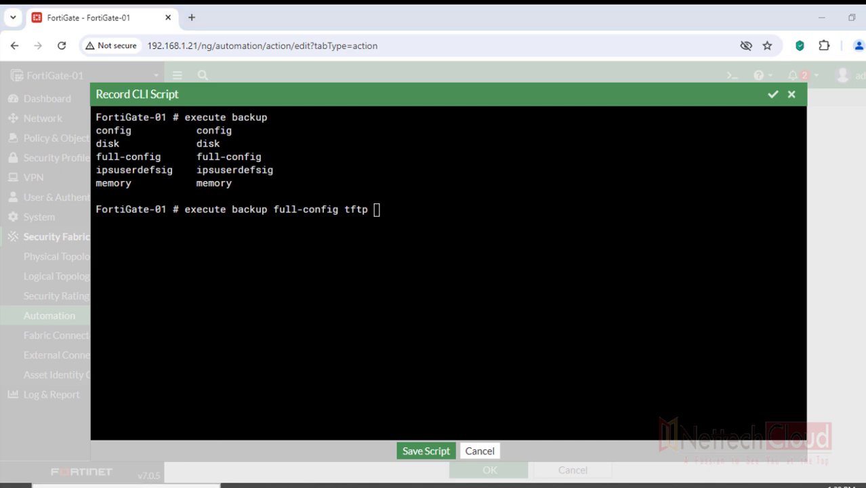
Switch to 3CDaemon to check the addresses its TFTP server listens on, then minimize its window.
key(alt+Tab)
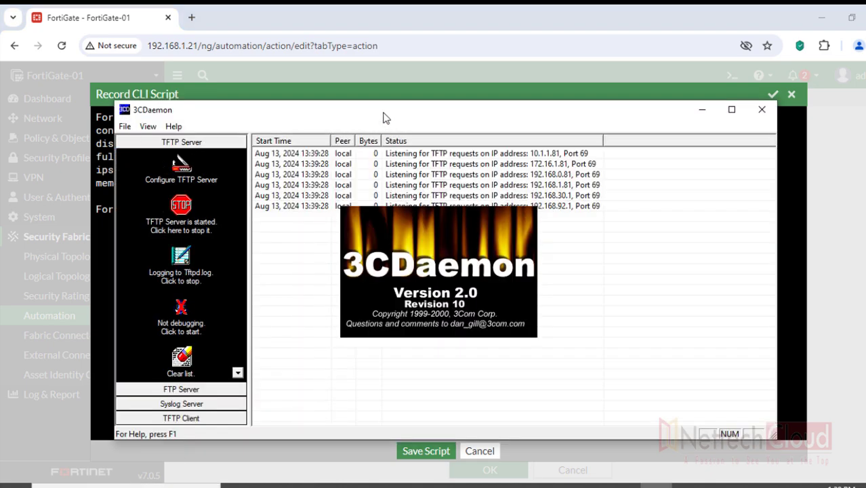
mouse_move(286, 107)
mouse_down()
mouse_move(301, 122)
mouse_move(291, 102)
mouse_up()
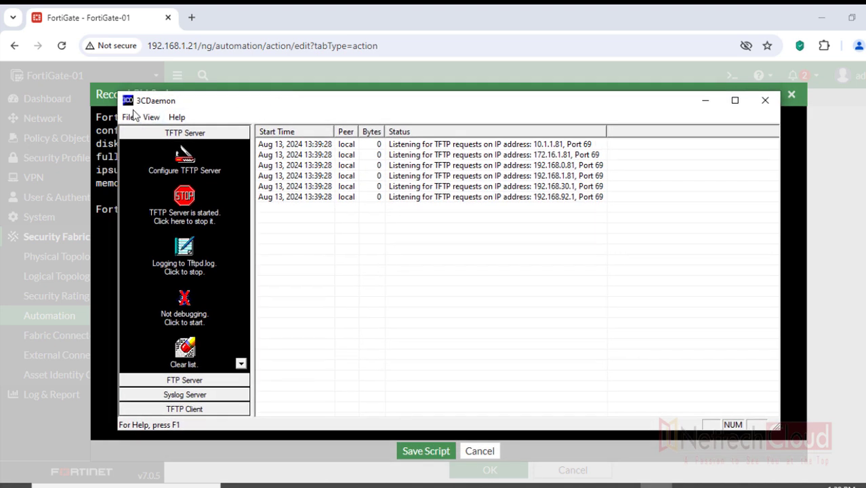
click(705, 103)
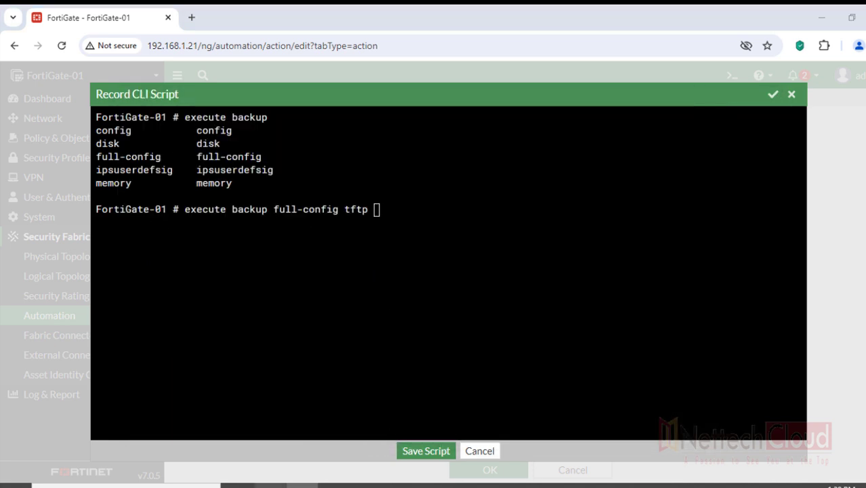
Switch to File Explorer and inspect the tftp folder inside D:\TFTP, then return to the script recorder.
click(269, 486)
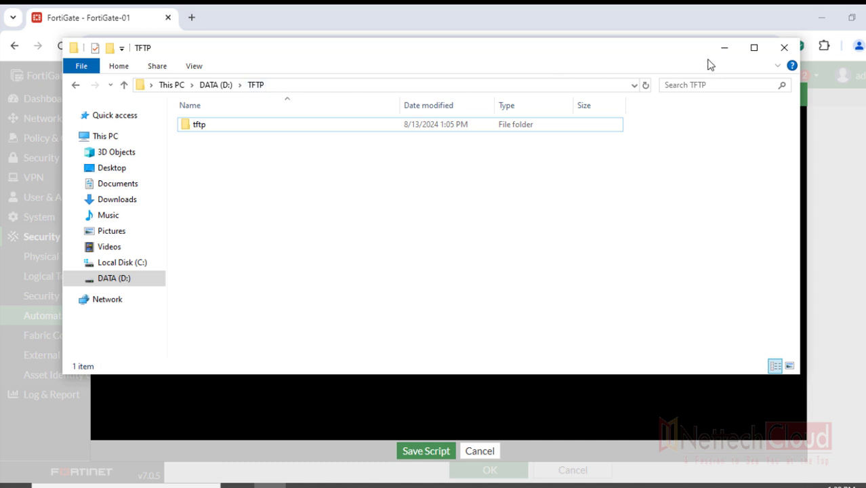
click(220, 133)
double_click(220, 133)
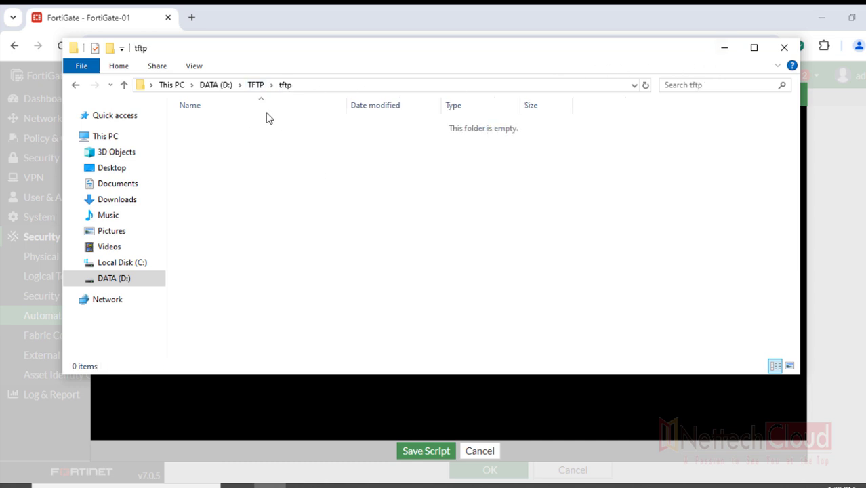
click(257, 88)
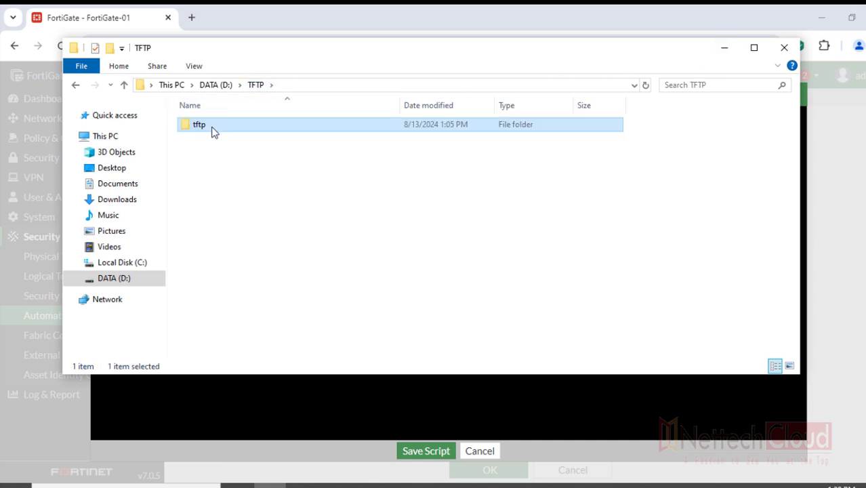
double_click(213, 131)
click(257, 86)
click(724, 48)
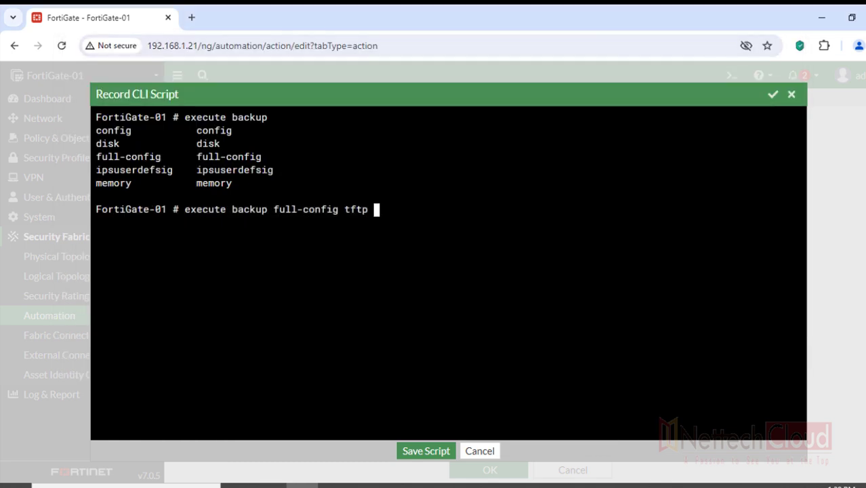
Complete the backup command with the destination file tftp/mybackup.cfg and the TFTP server address 192.168.1.81.
drag(186, 209, 336, 209)
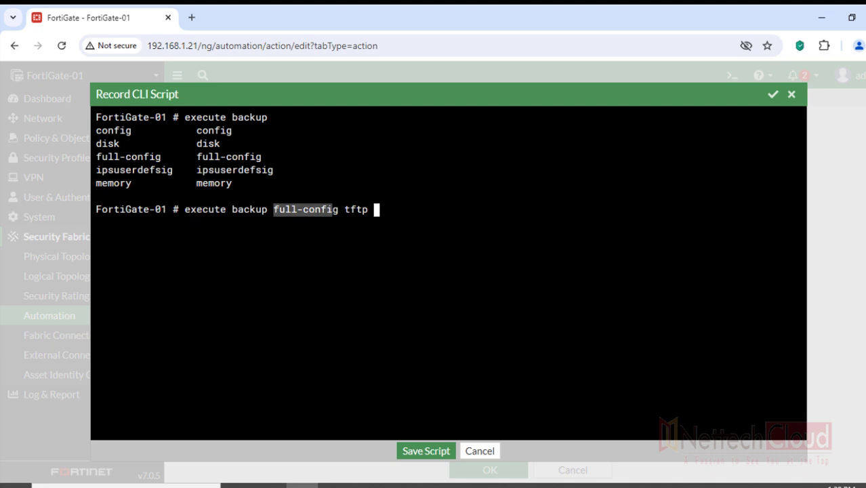
text(tftp)
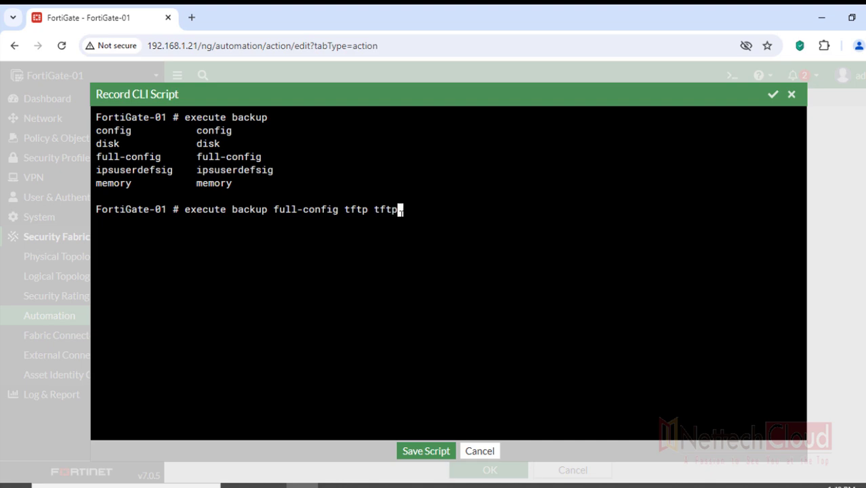
text(/)
text(myba)
text(ckup)
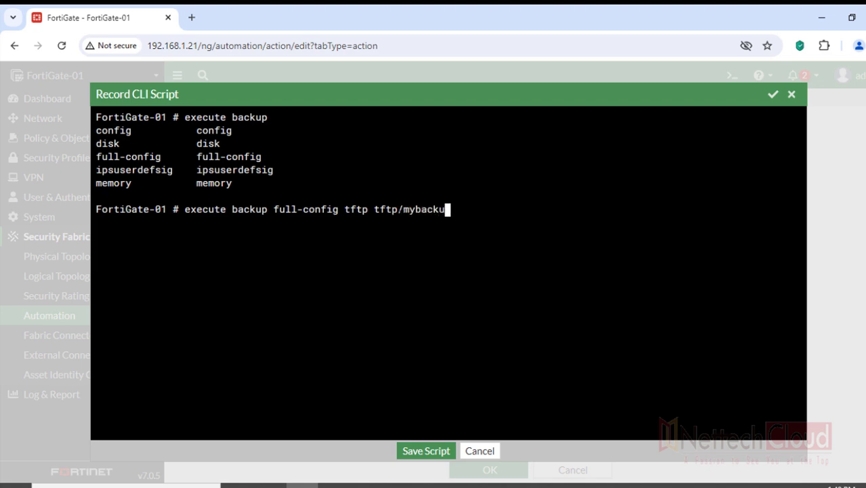
text(.cfg 192.1)
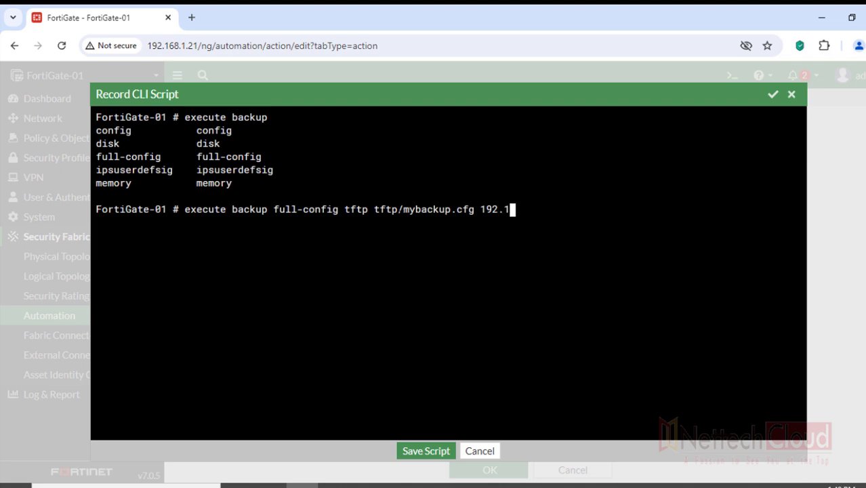
text(68.1.81)
Copy the complete backup command, run it in the console and review the transfer output.
drag(185, 210, 551, 209)
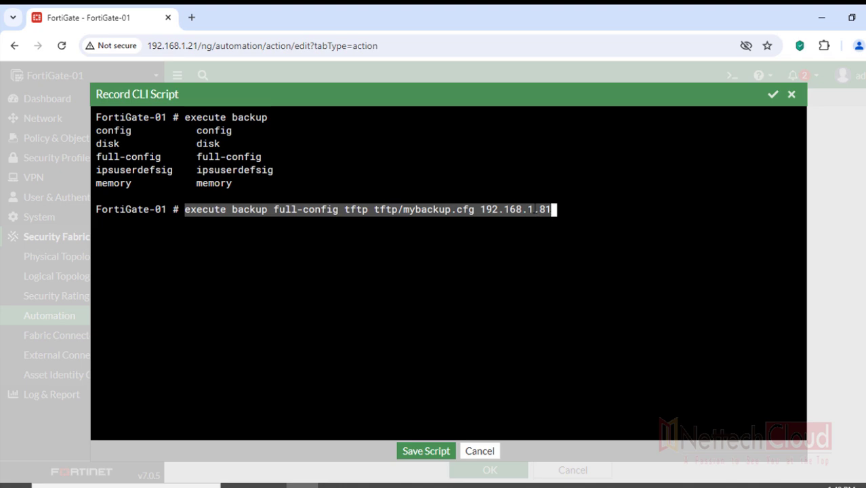
right_click(536, 209)
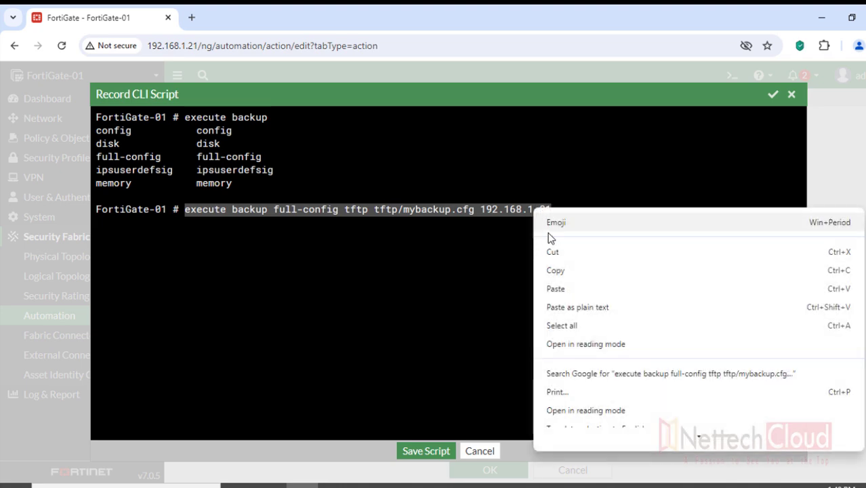
click(557, 271)
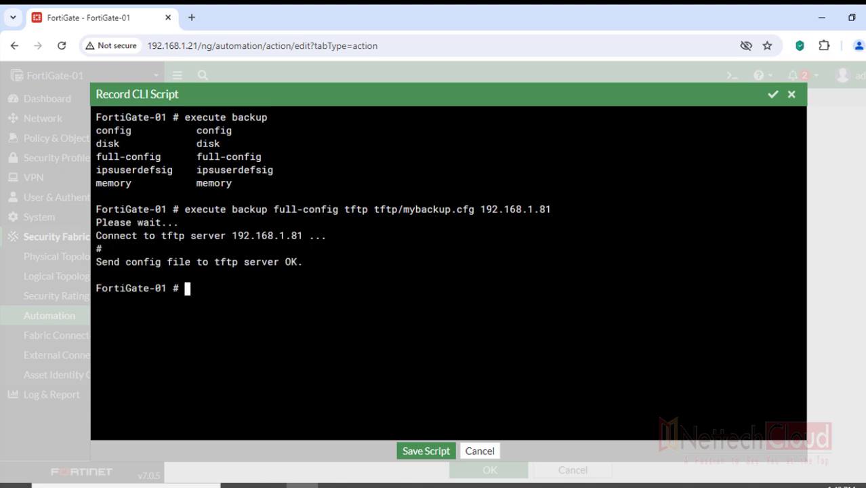
drag(96, 236, 300, 235)
drag(155, 262, 297, 262)
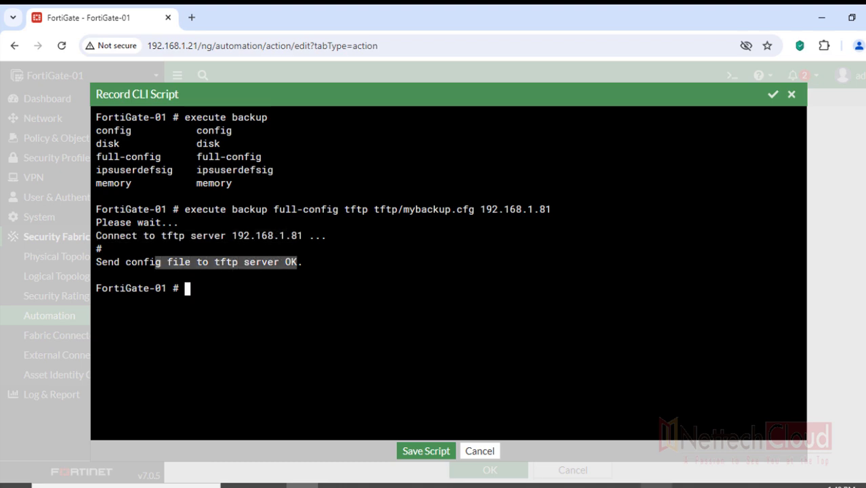
Switch to 3CDaemon and examine the TFTP log entry for the mybackup.cfg transfer, then minimize its window.
click(656, 484)
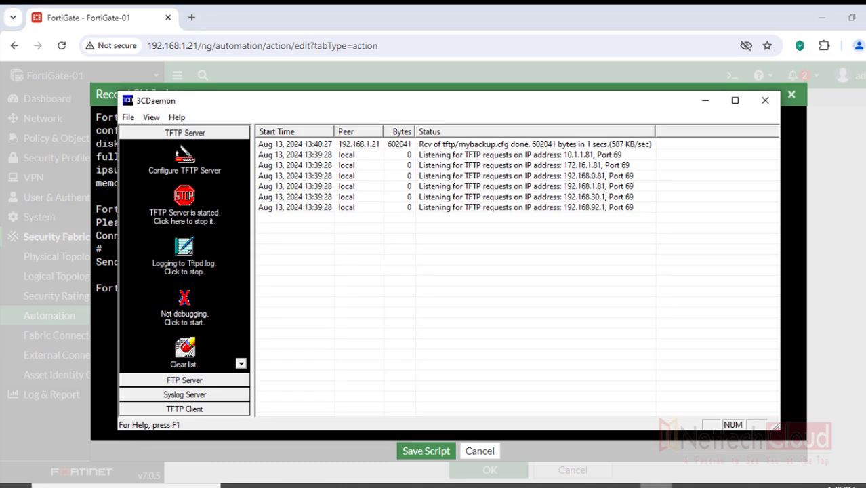
click(373, 146)
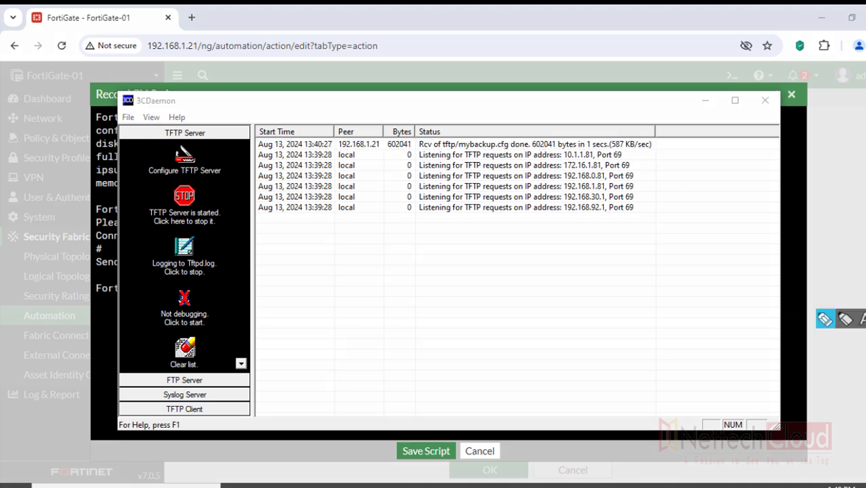
click(845, 319)
click(786, 377)
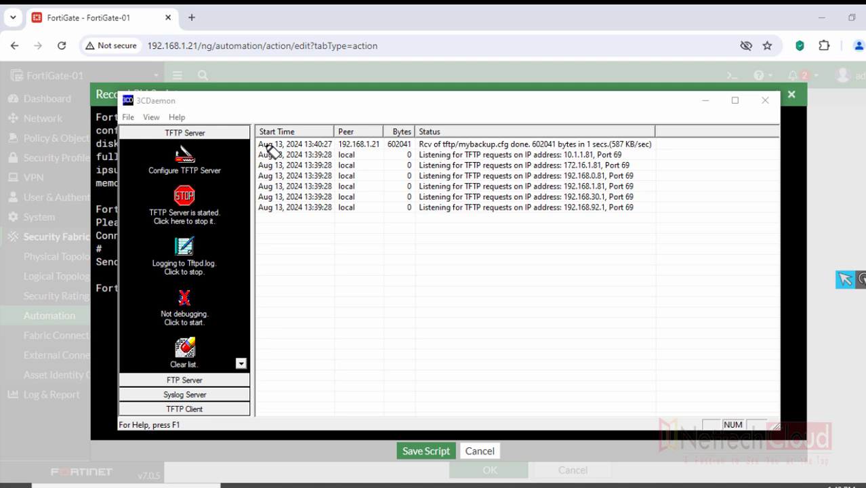
drag(268, 148, 640, 159)
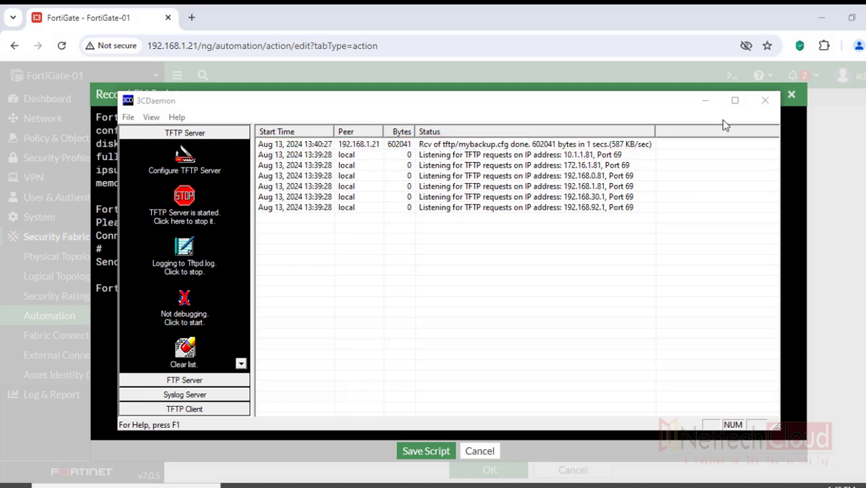
click(706, 102)
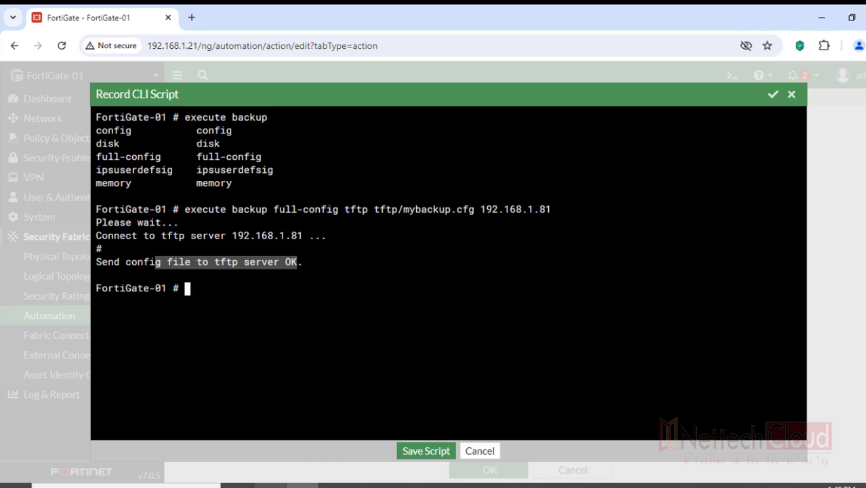
Switch to File Explorer and check the tftp folder in D:\TFTP for the mybackup.cfg file.
click(270, 486)
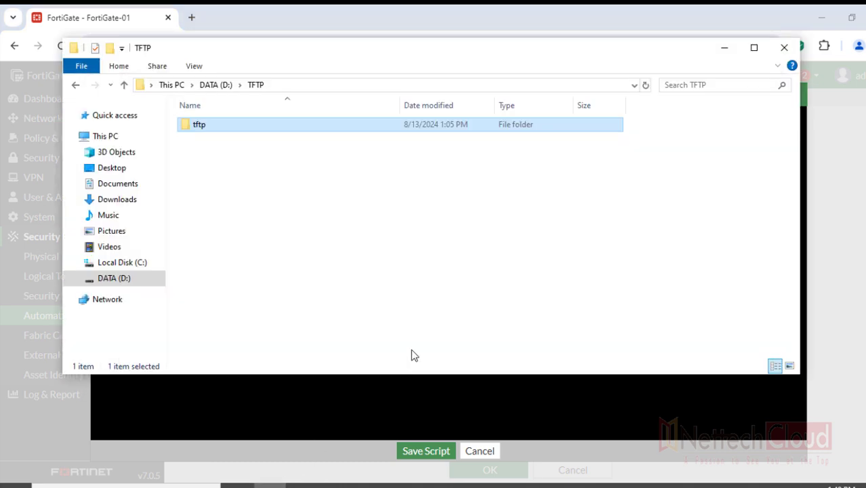
double_click(212, 129)
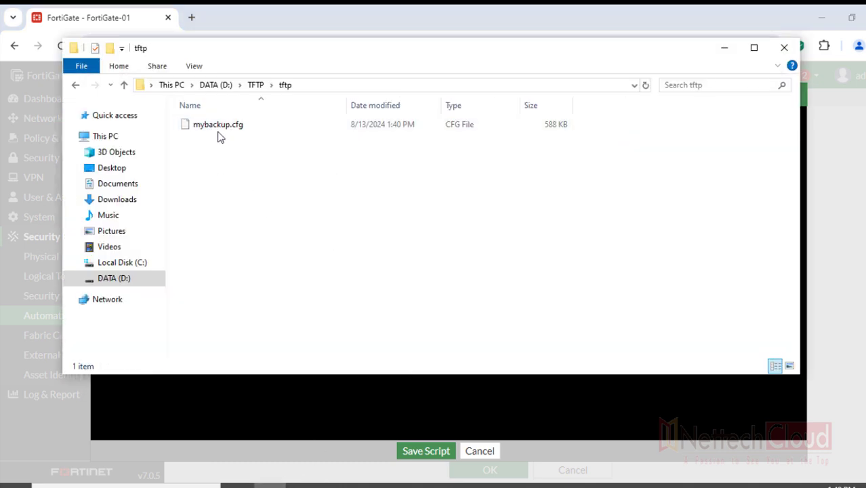
click(217, 134)
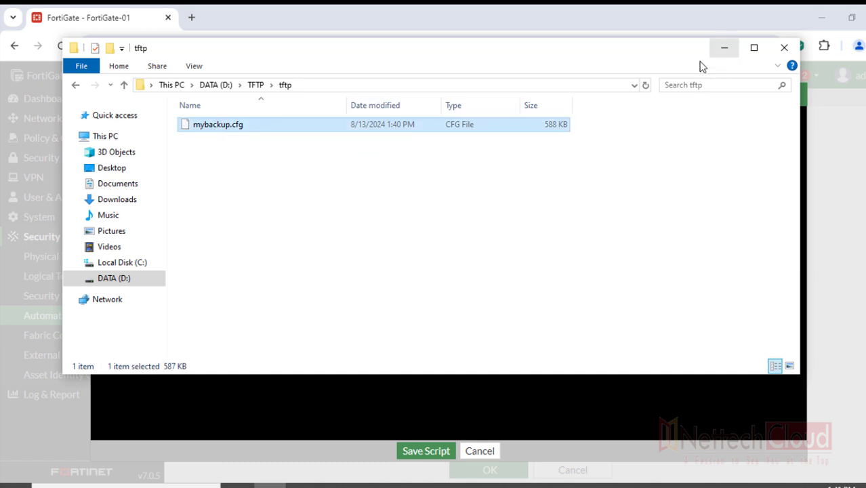
Delete mybackup.cfg from the tftp folder and minimize the File Explorer window.
key(Delete)
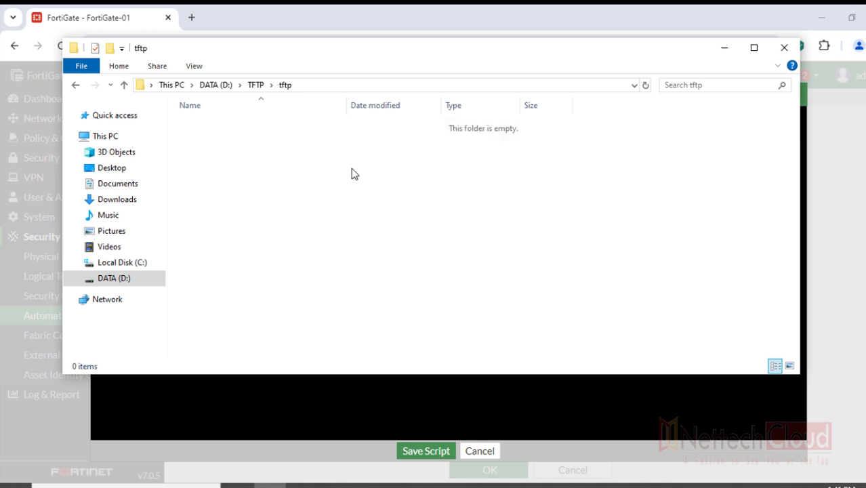
click(724, 48)
Copy the full execute backup command from the CLI console, close the console, and paste the command as the action's script.
drag(184, 210, 546, 210)
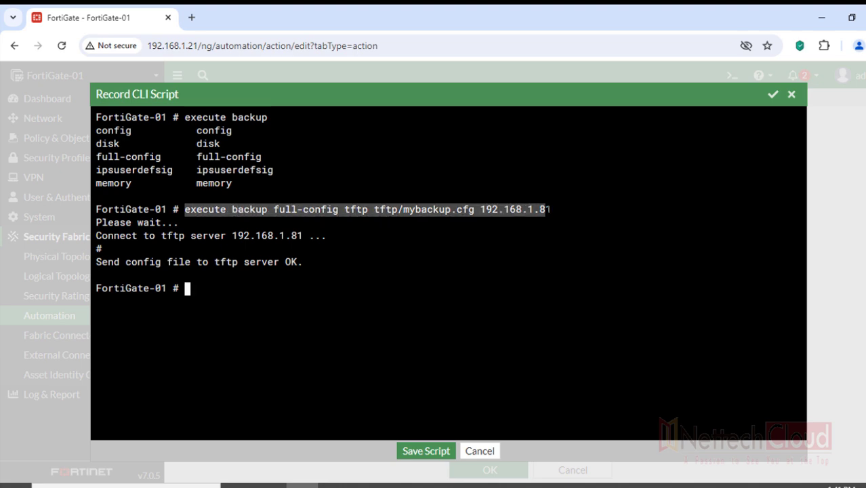
right_click(526, 211)
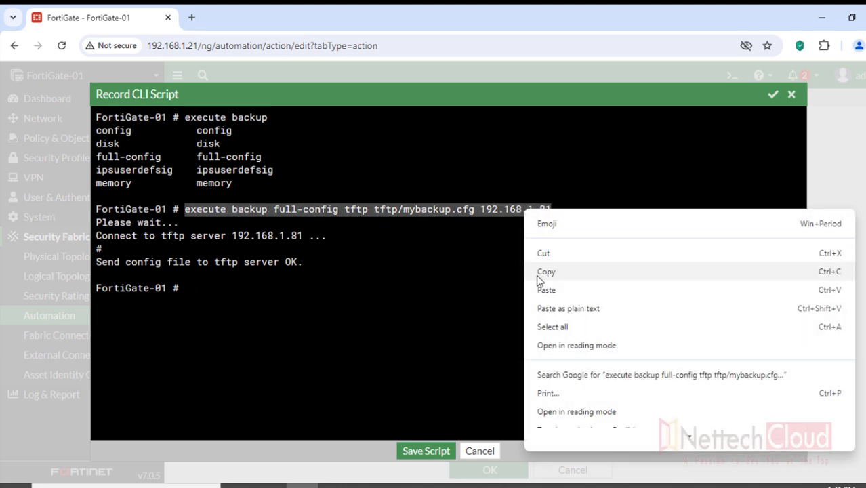
click(540, 273)
click(792, 95)
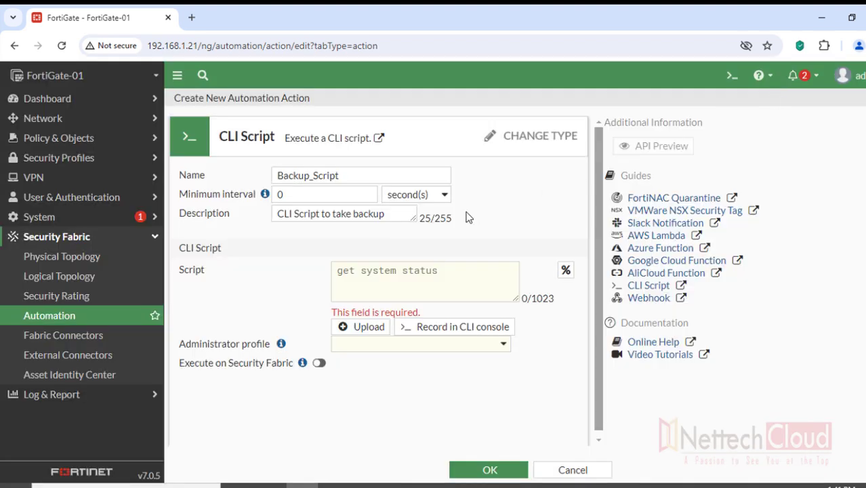
click(382, 272)
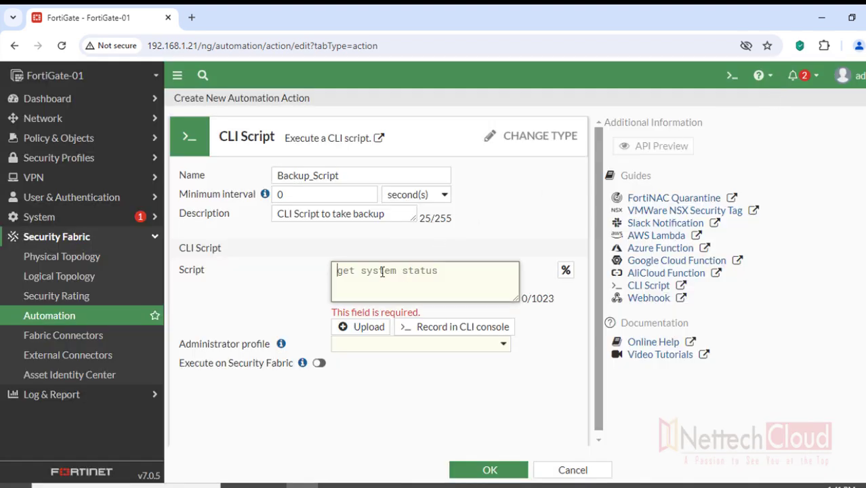
key(ctrl+v)
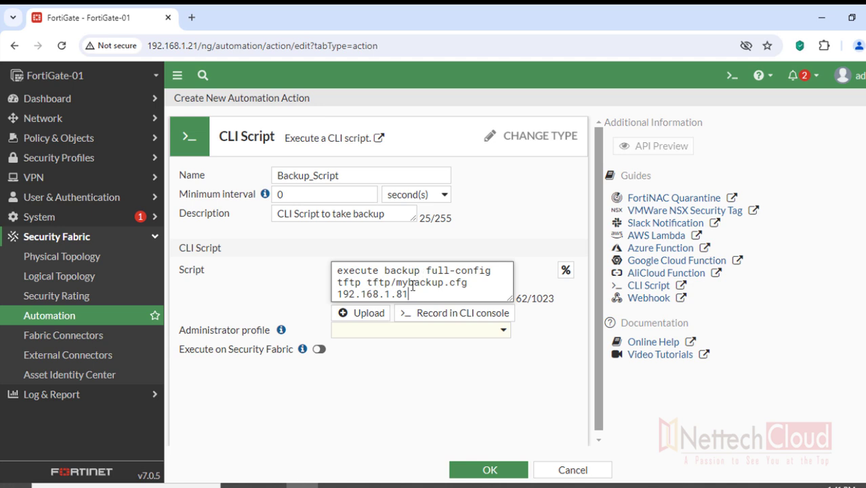
drag(339, 295, 410, 295)
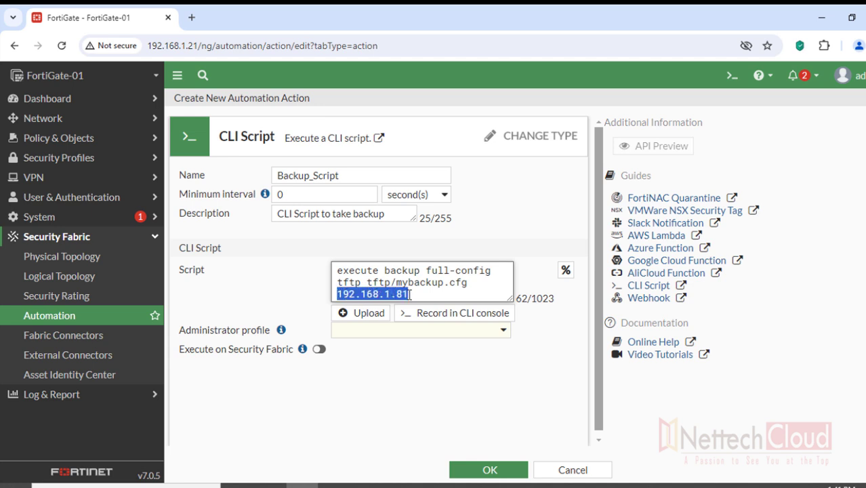
click(861, 299)
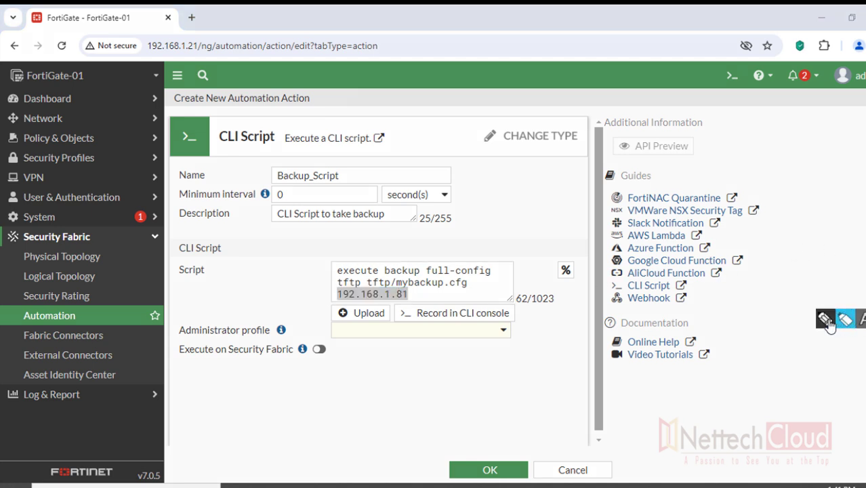
click(826, 299)
click(785, 378)
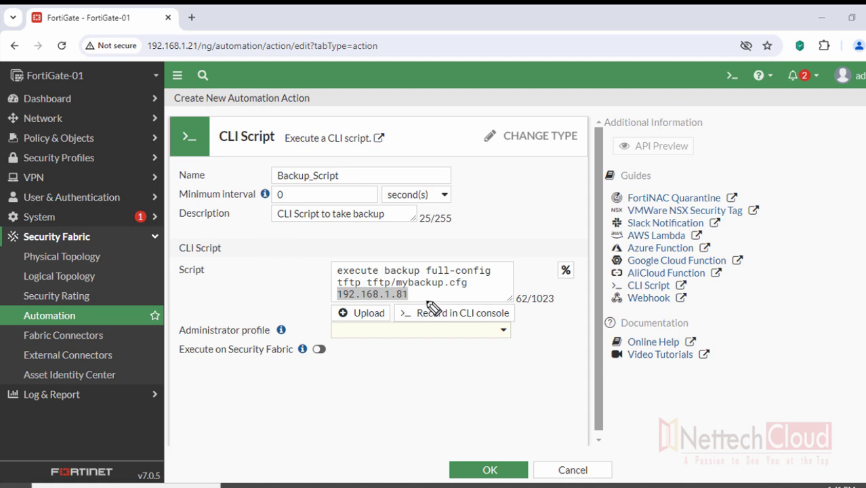
drag(398, 290, 454, 286)
mouse_move(447, 161)
mouse_down()
mouse_move(470, 160)
mouse_move(477, 190)
mouse_up()
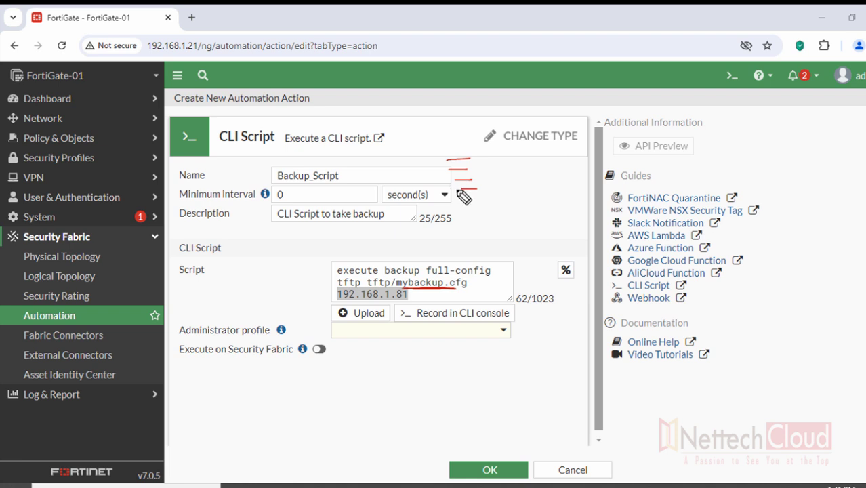
mouse_move(563, 252)
mouse_down()
mouse_move(545, 270)
mouse_move(568, 288)
mouse_move(569, 248)
mouse_up()
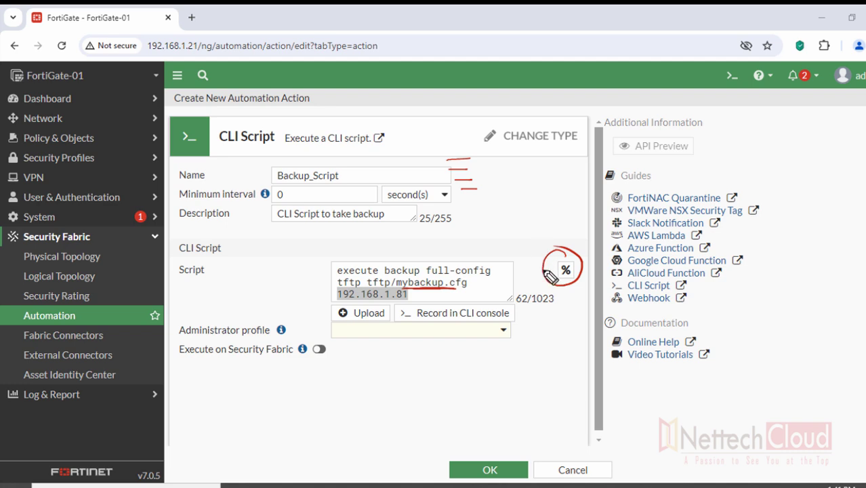
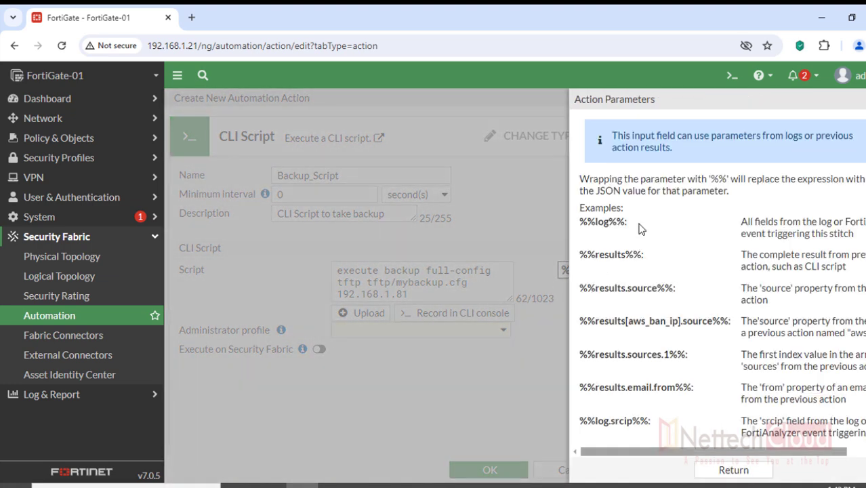
Examine the action parameter examples available for the script field, then return to the action form.
scroll(640, 228, down, 1)
scroll(655, 196, up, 1)
click(561, 266)
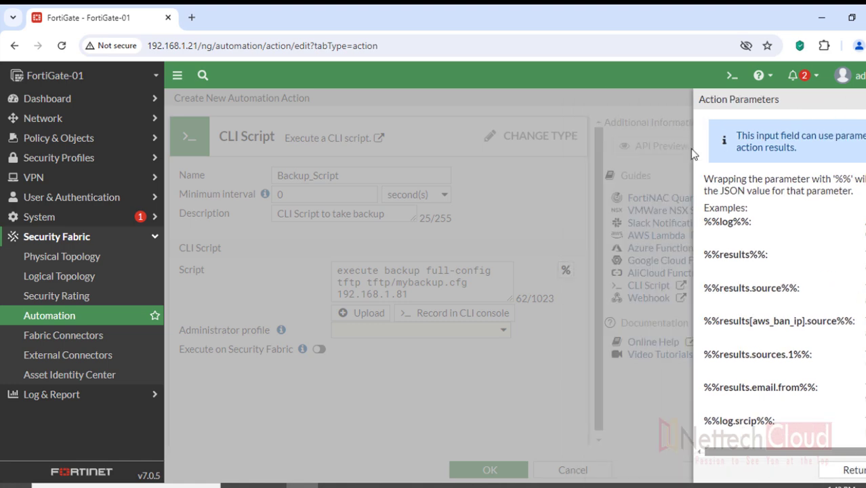
Insert %%date%% right after mybackup in the script so the file path reads tftp/mybackup%%date%%.cfg.
click(444, 286)
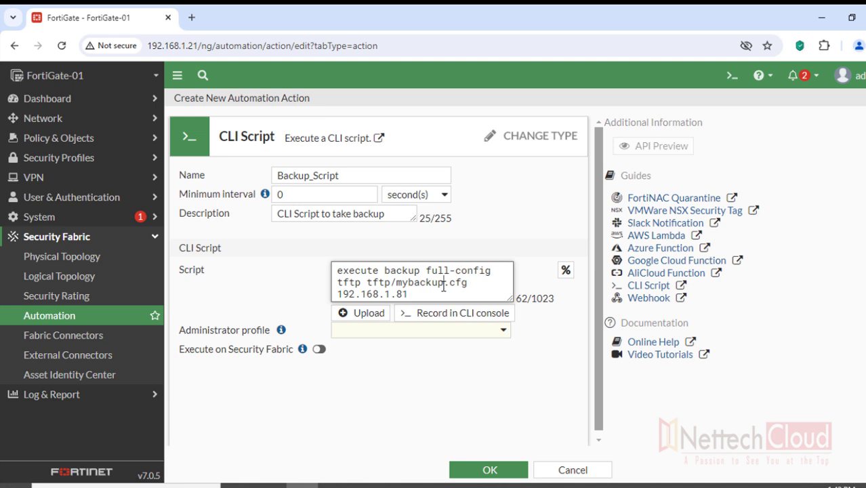
text(s)
text(%dat)
text(e)
text(%)
text(%)
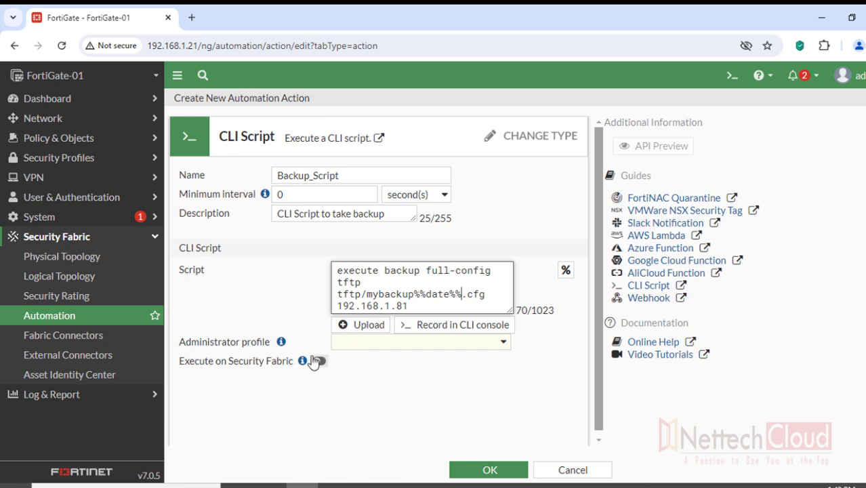
Set the administrator profile of the CLI script action to super_admin.
drag(178, 344, 516, 344)
click(499, 344)
click(500, 339)
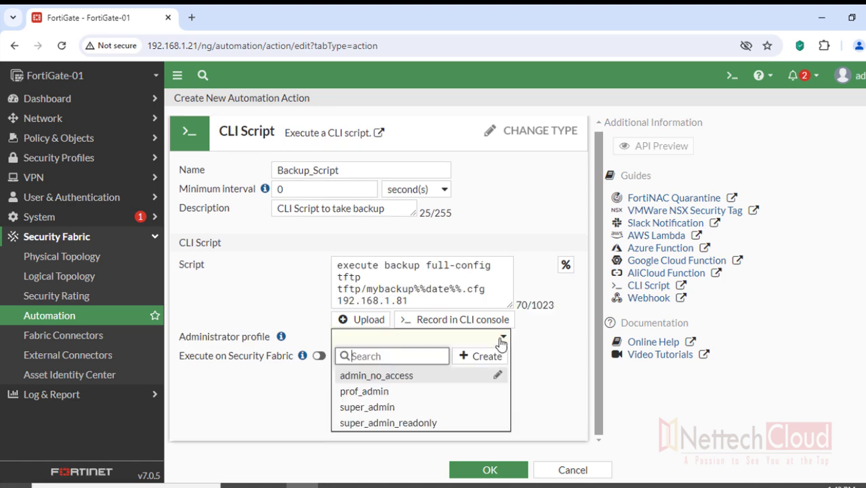
click(386, 410)
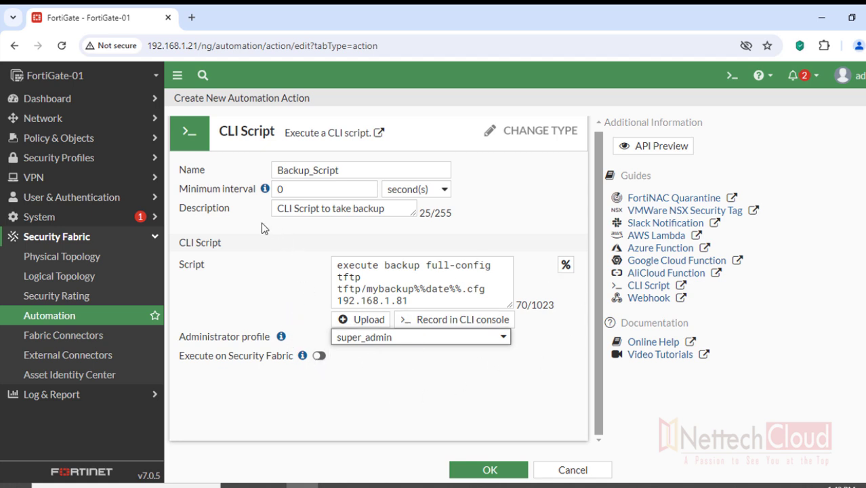
Review the name, description and script of the Backup_Script action, then save it.
double_click(189, 170)
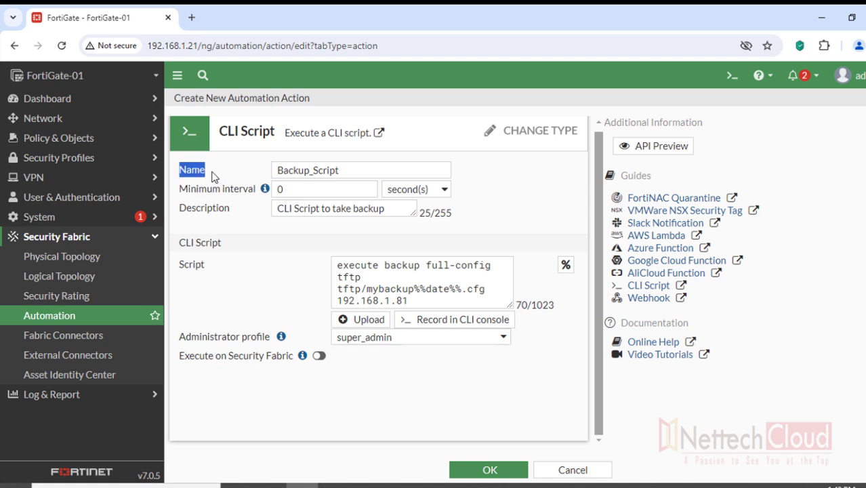
double_click(190, 210)
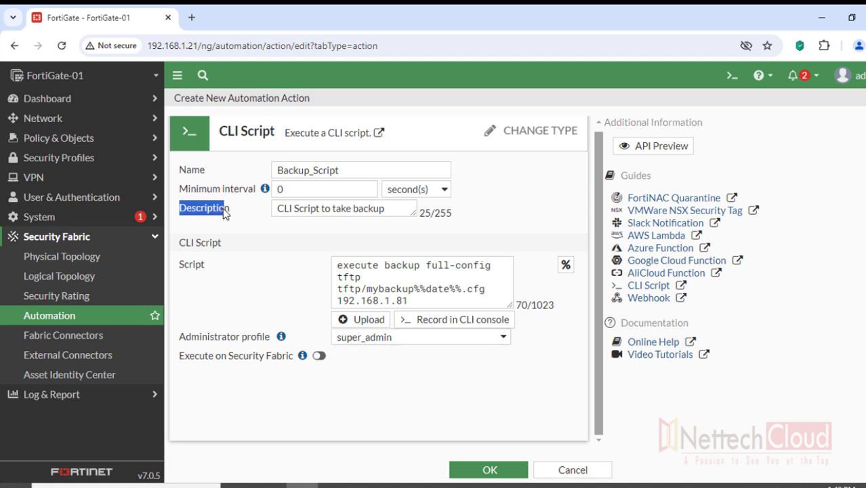
drag(177, 265, 210, 271)
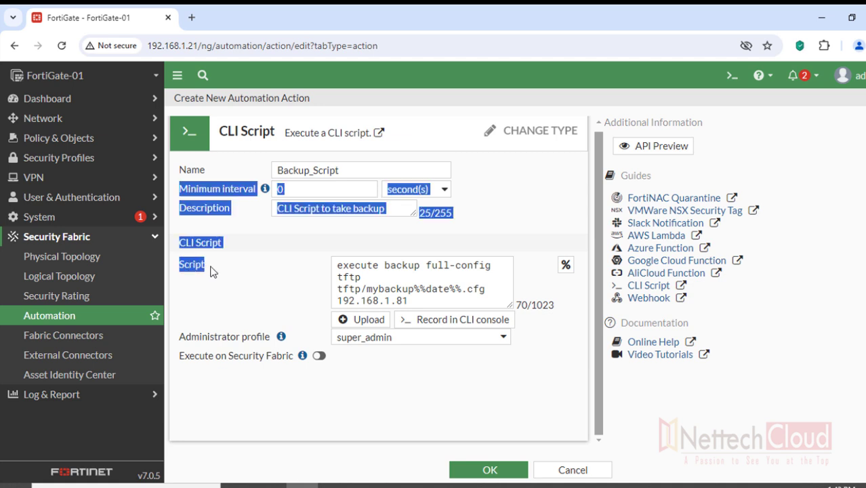
click(213, 285)
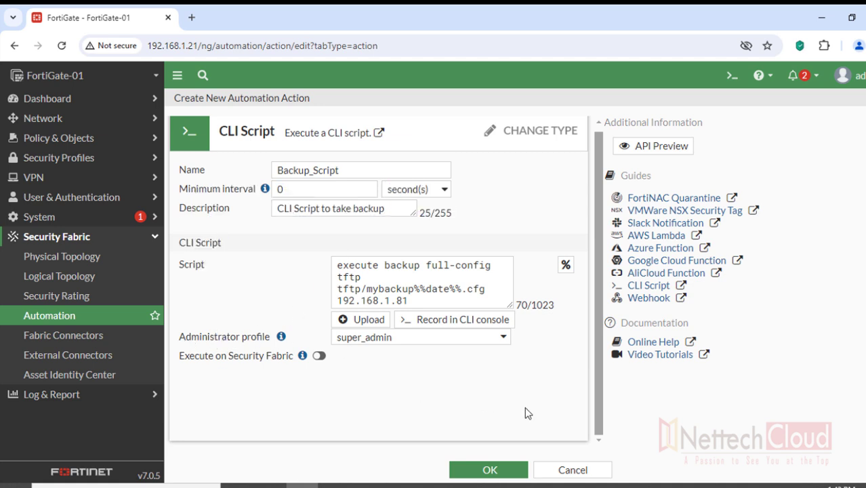
click(489, 470)
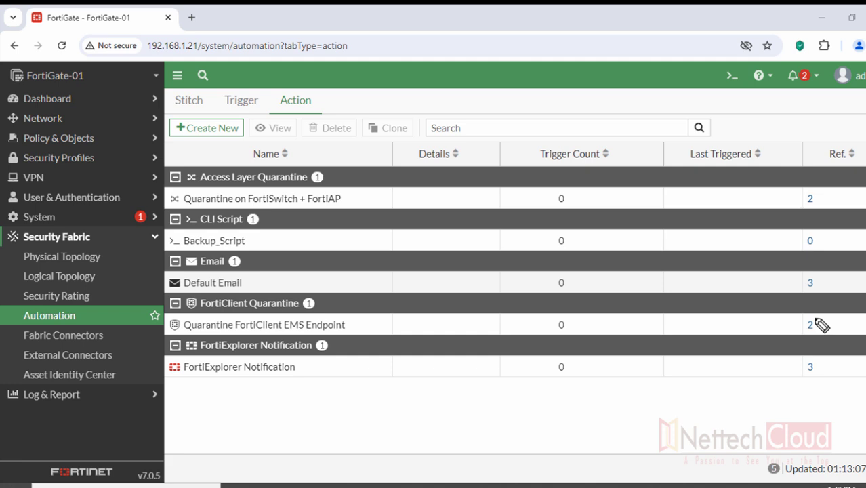
mouse_move(290, 100)
mouse_down()
mouse_move(251, 111)
mouse_move(230, 105)
mouse_move(248, 107)
mouse_up()
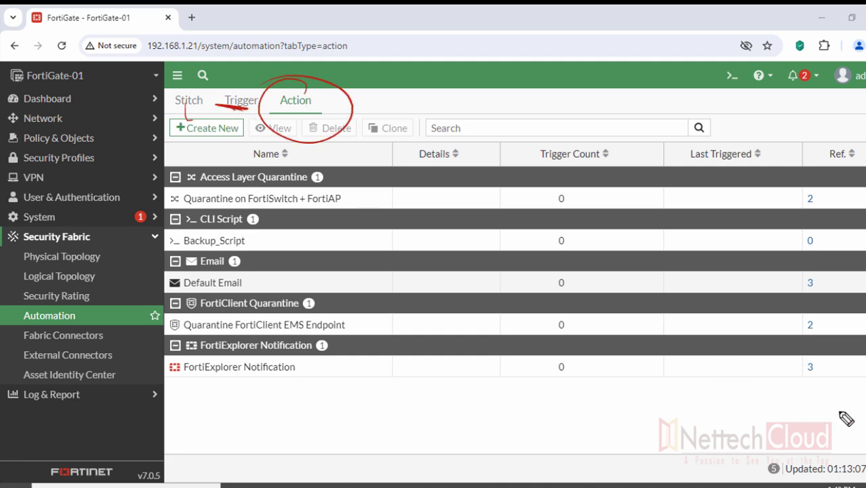
key(Escape)
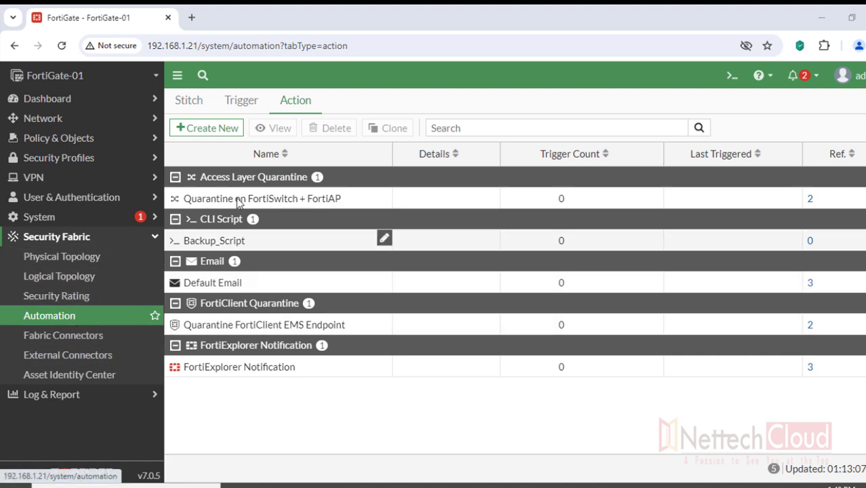
Start a new automation trigger of the Schedule type.
click(242, 103)
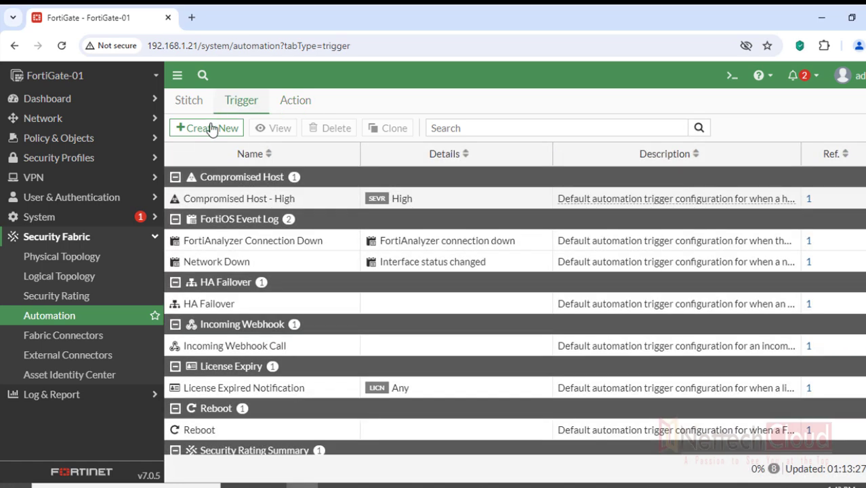
click(207, 130)
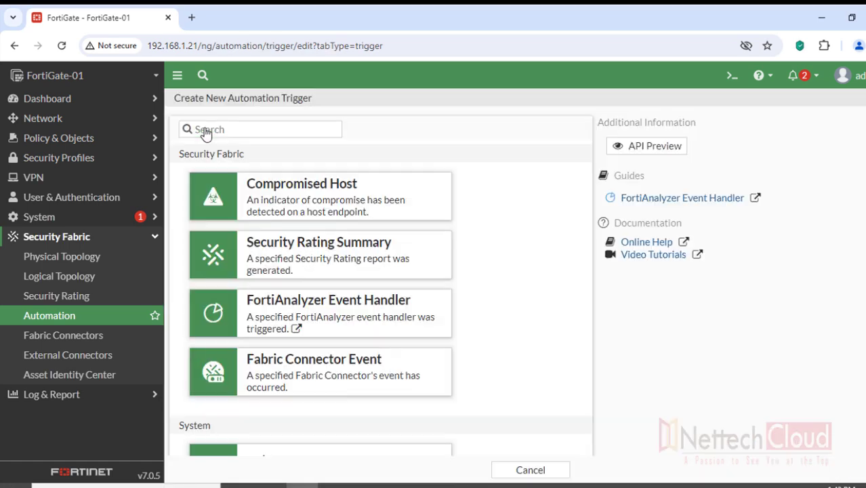
scroll(520, 278, down, 5)
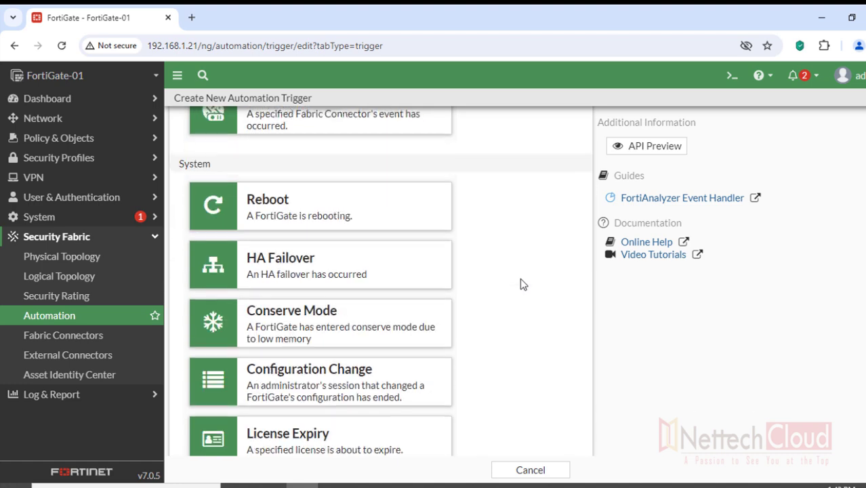
scroll(520, 278, down, 4)
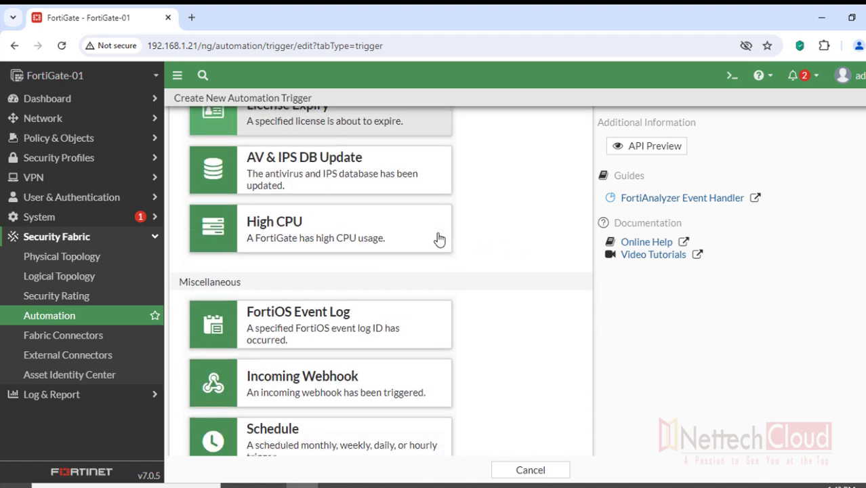
scroll(475, 283, down, 1)
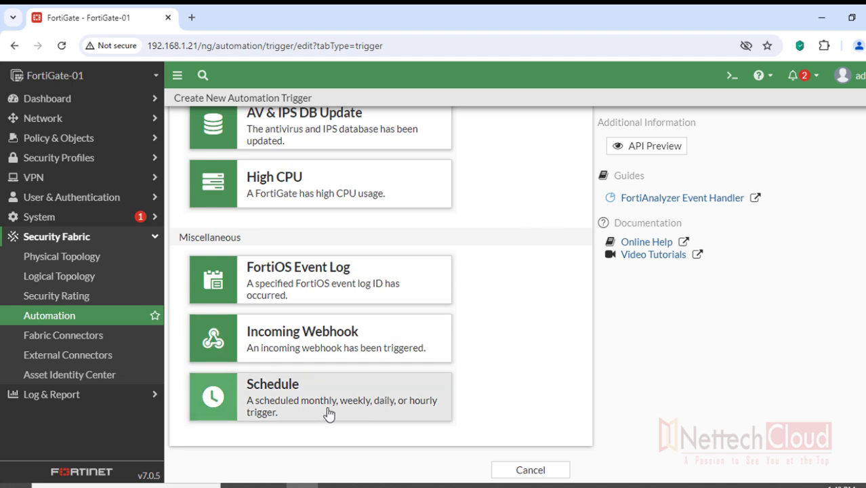
click(293, 404)
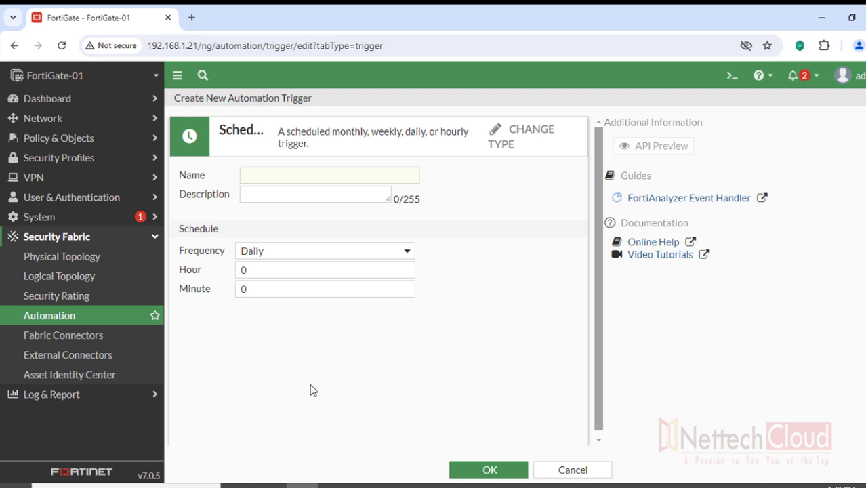
click(266, 175)
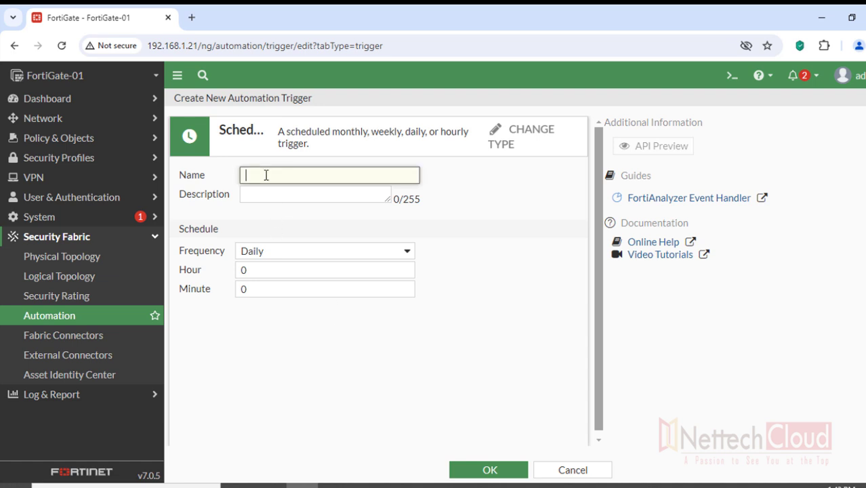
text(Ba)
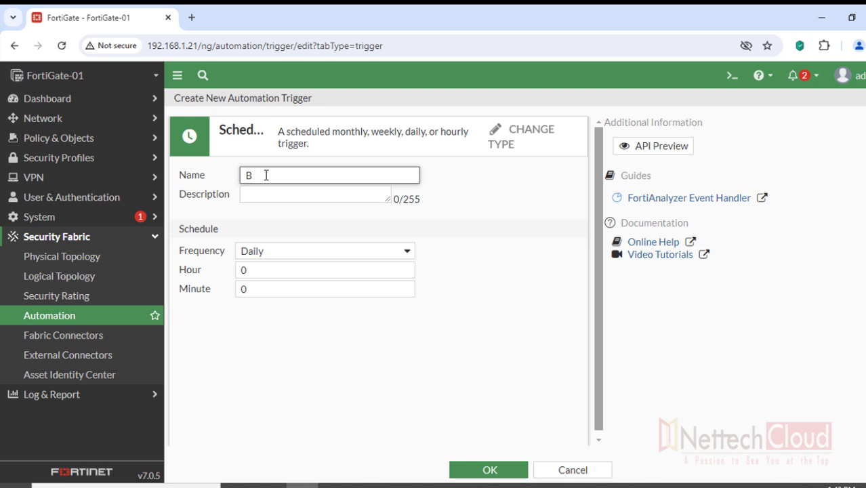
key(BackSpace)
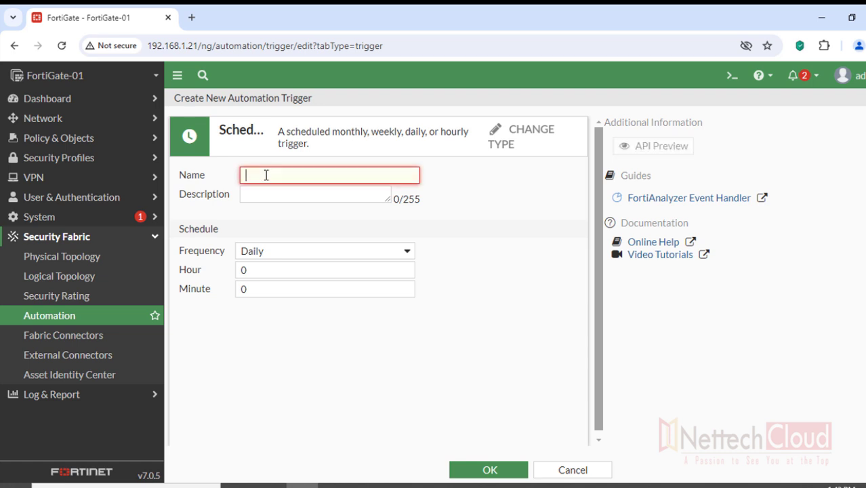
text(Bac)
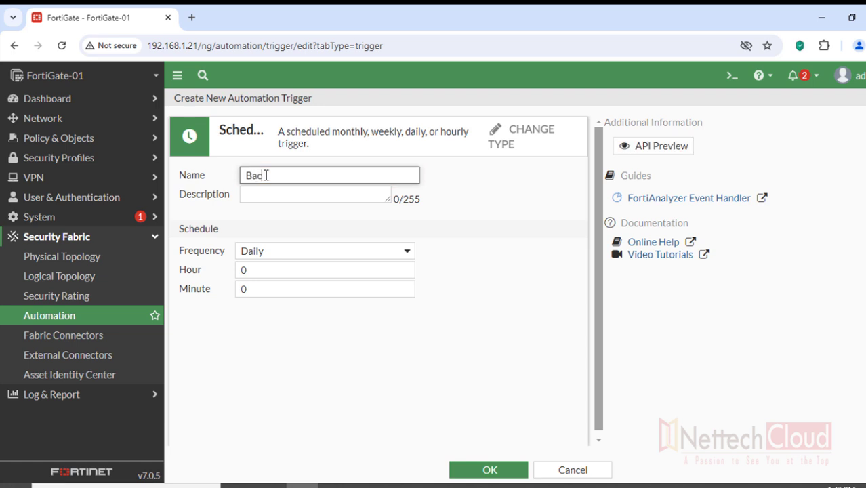
text(kup_daily)
Name the schedule trigger MySchedule-01 and choose Daily as its frequency.
drag(306, 176, 229, 175)
text(MySchedu)
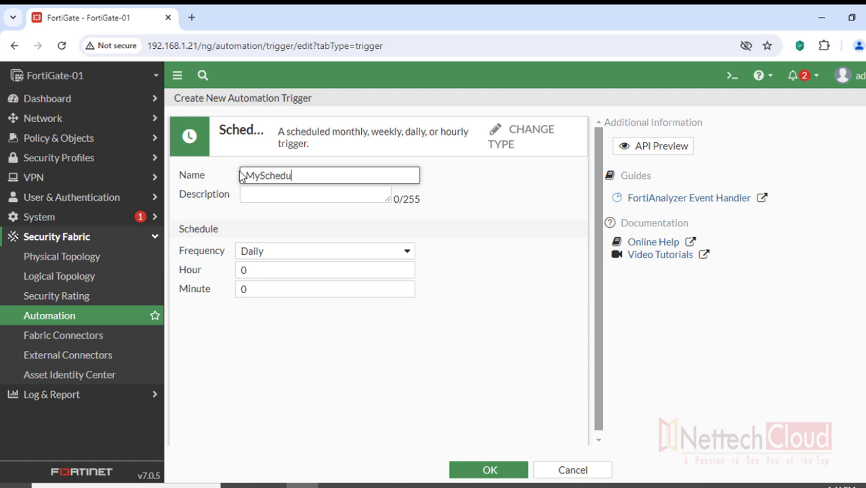
text(le-01)
drag(178, 251, 208, 257)
click(401, 251)
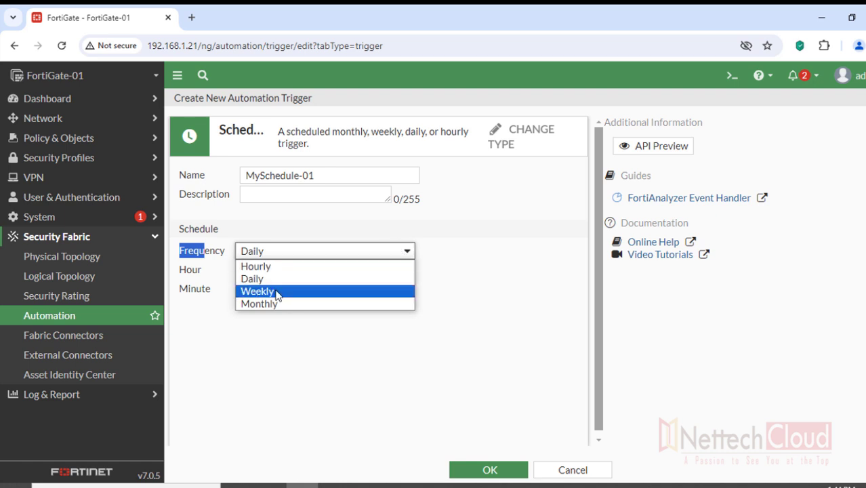
click(265, 280)
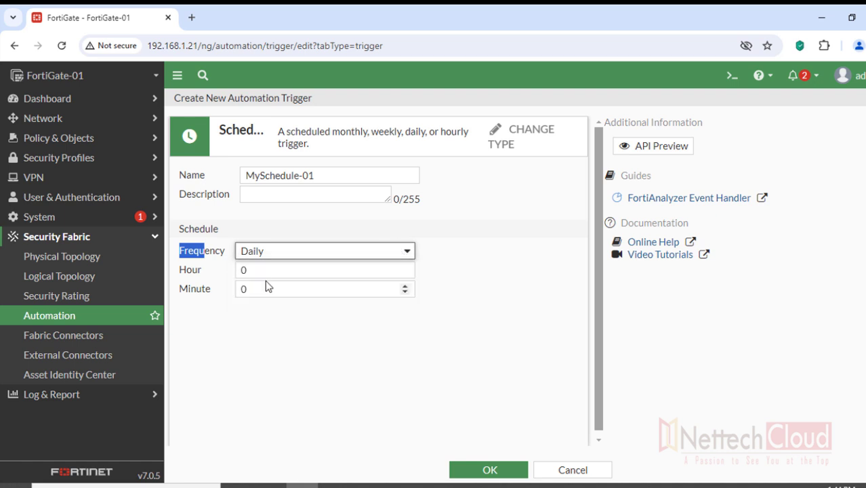
Set the trigger's schedule to hour 13 and minute 46, then save the trigger.
click(195, 273)
double_click(196, 274)
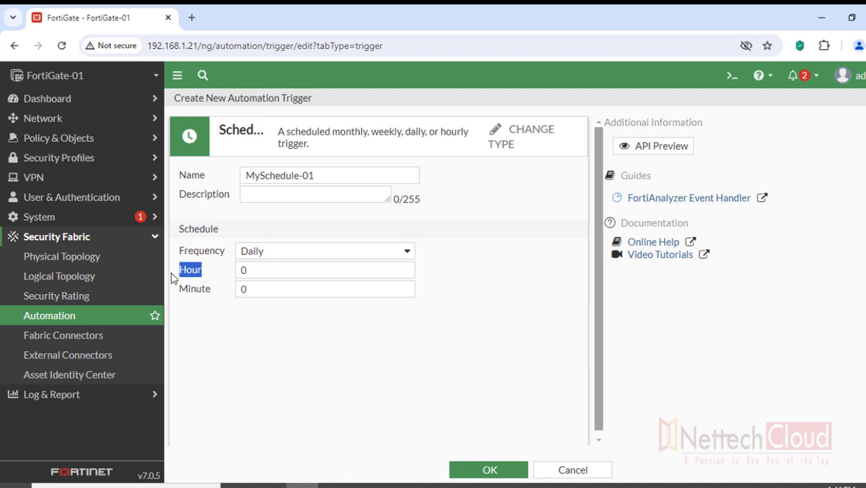
click(246, 270)
text(13)
key(Tab)
text(46)
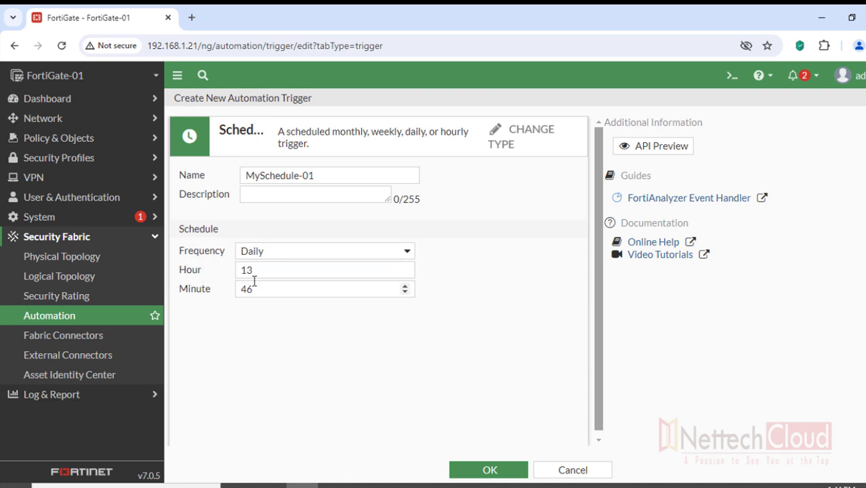
click(499, 470)
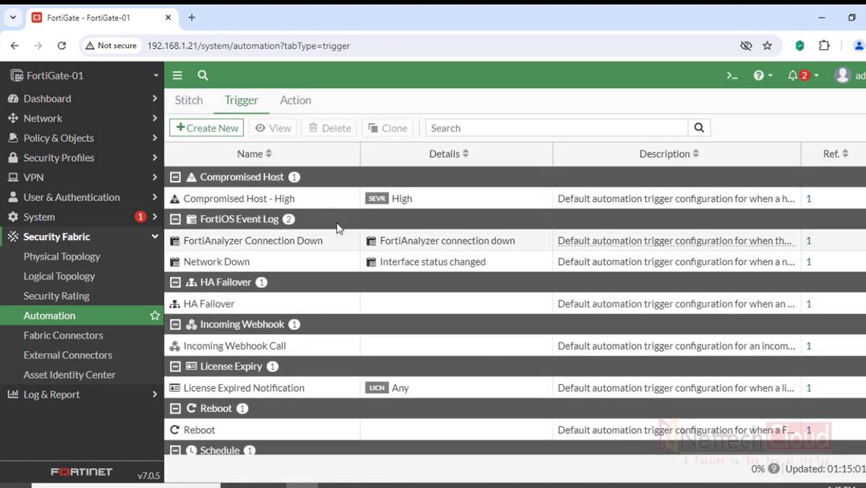
Start a new automation stitch and name it Test.
click(190, 102)
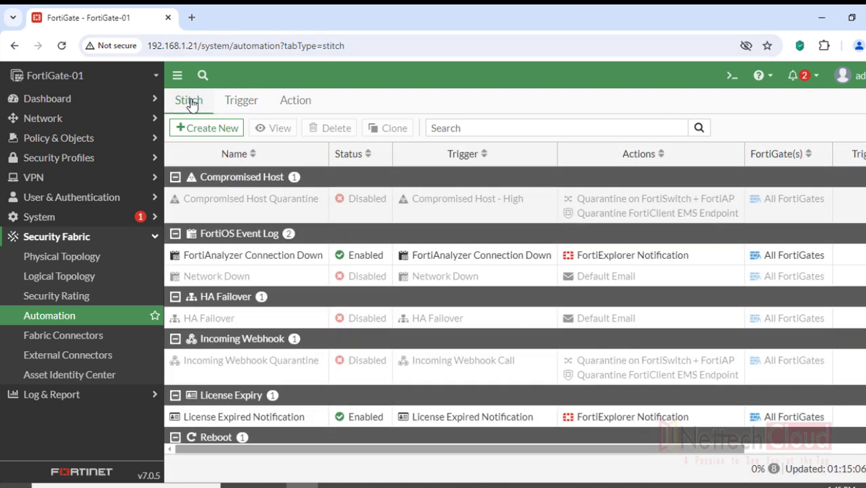
click(207, 135)
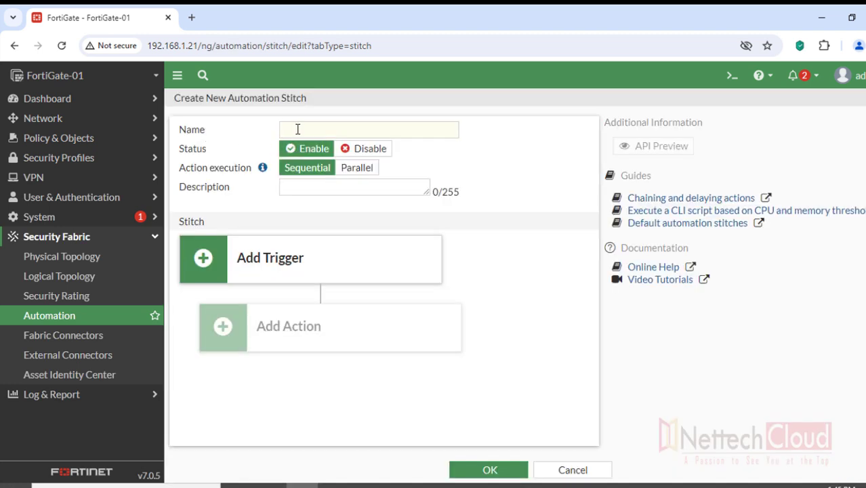
click(298, 129)
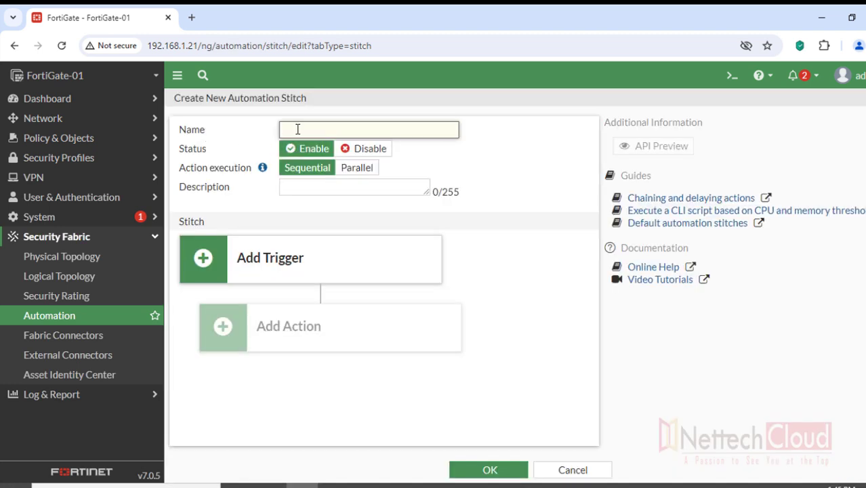
text(Test)
drag(179, 222, 206, 221)
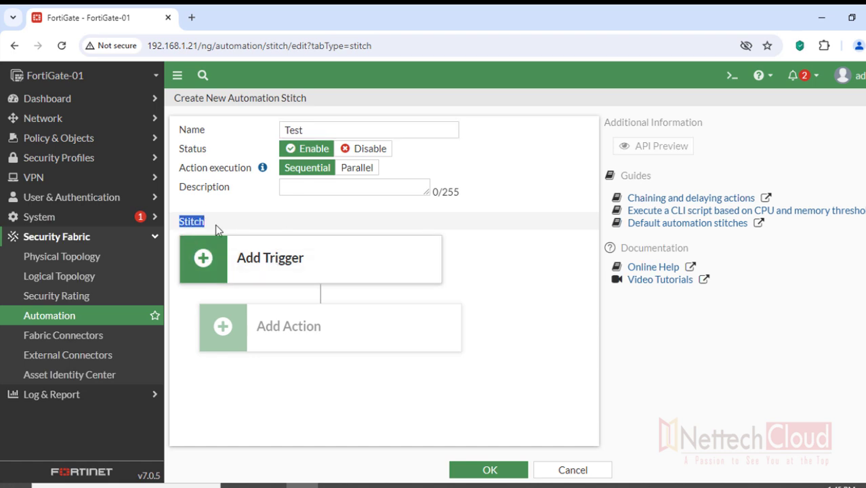
Assign MySchedule-01 as the trigger of the Test stitch.
click(250, 268)
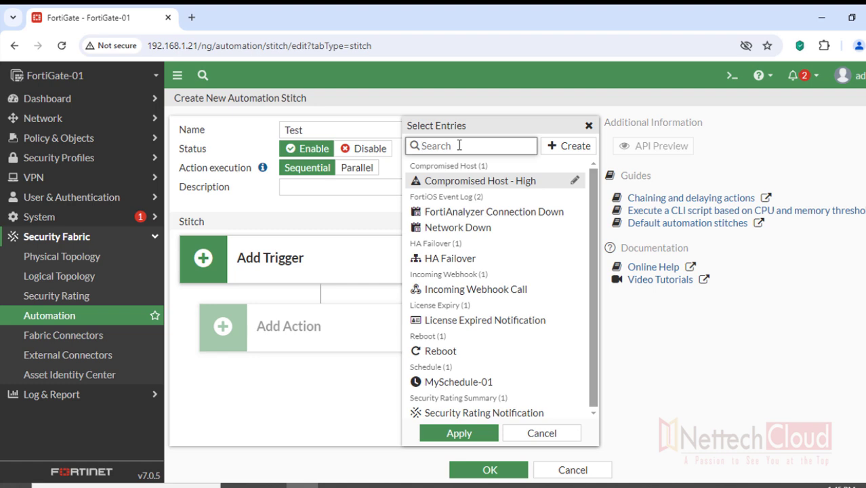
click(464, 384)
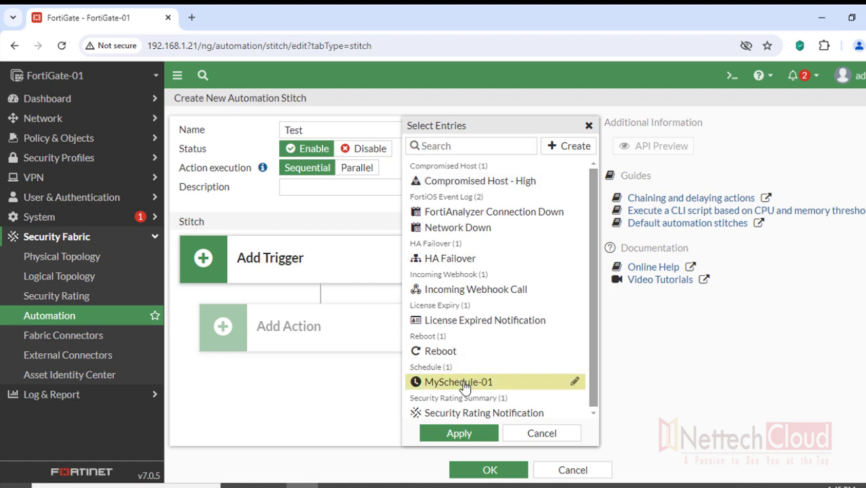
click(458, 433)
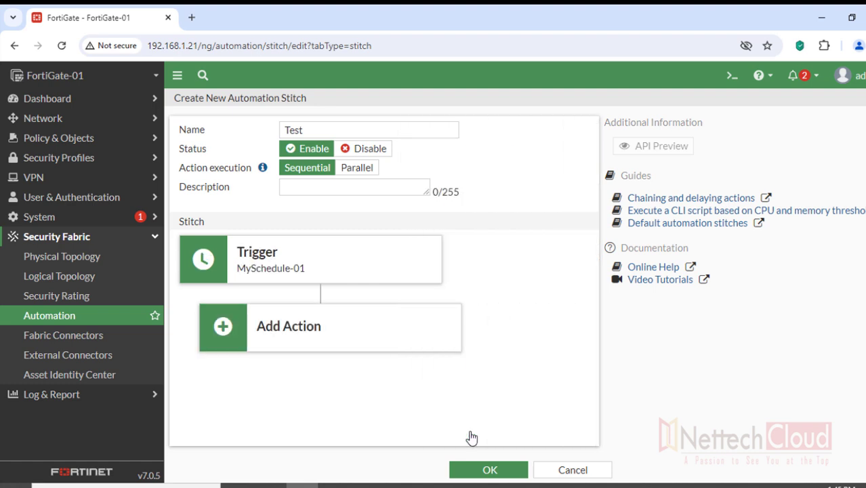
Add the Backup_Script CLI script as the action of the Test stitch and save the stitch.
click(230, 334)
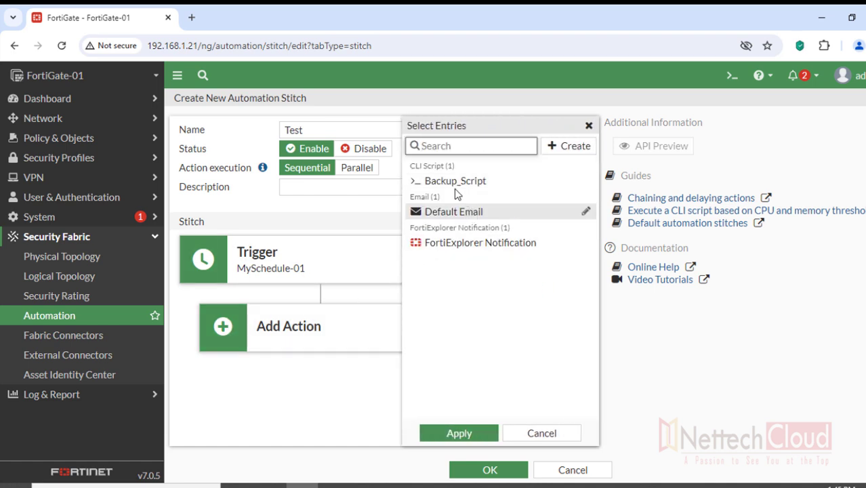
click(469, 183)
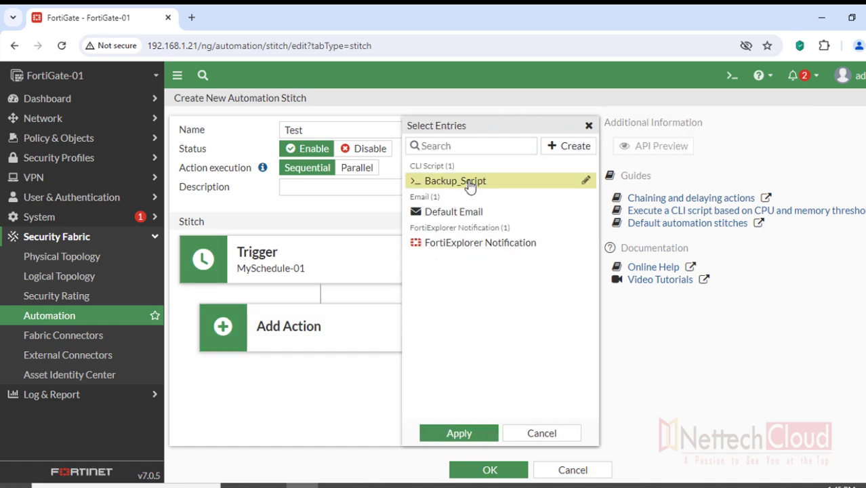
click(454, 433)
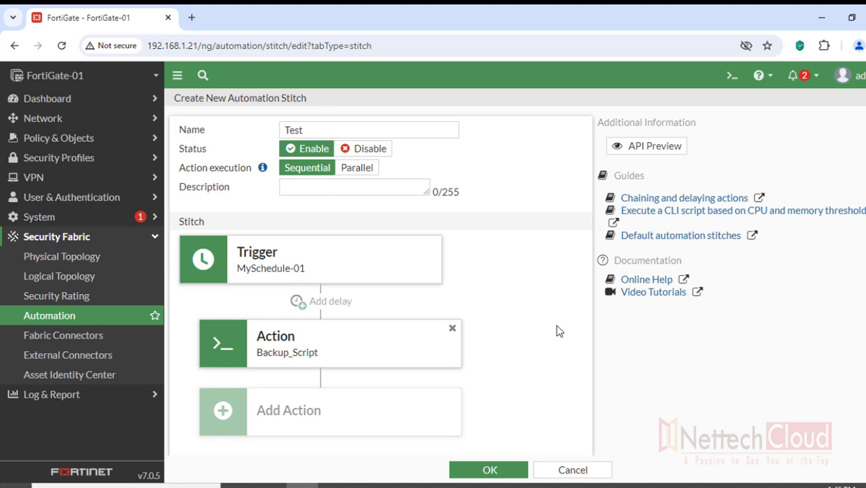
scroll(535, 329, down, 1)
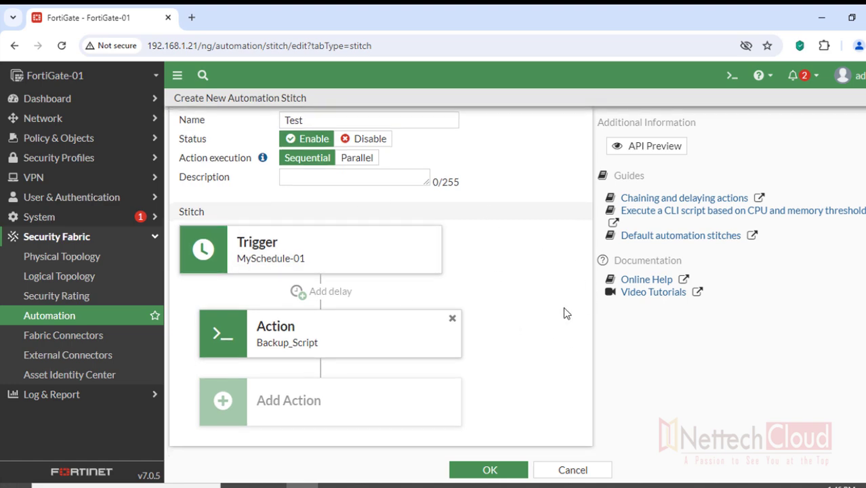
click(491, 469)
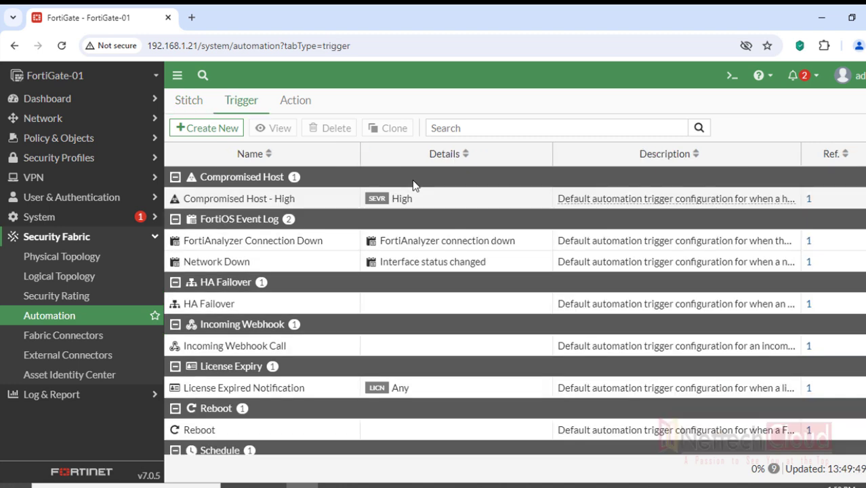
Start another new automation trigger, this time of the FortiOS Event Log type.
click(203, 131)
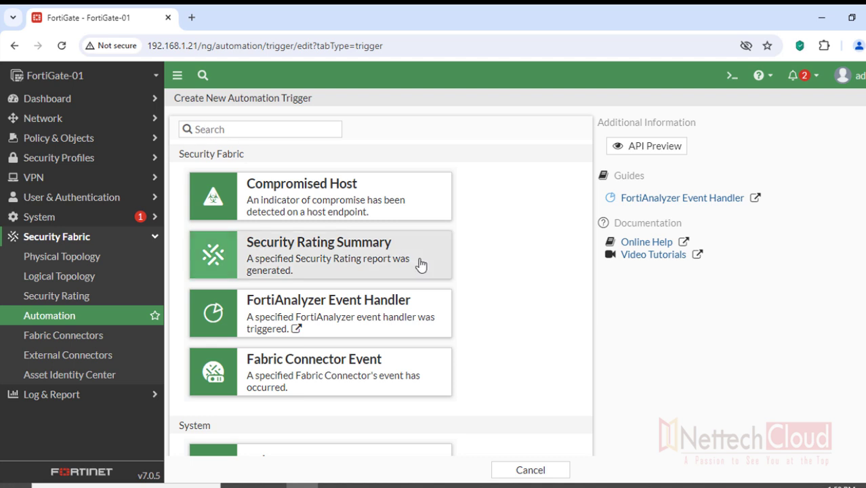
scroll(460, 286, down, 3)
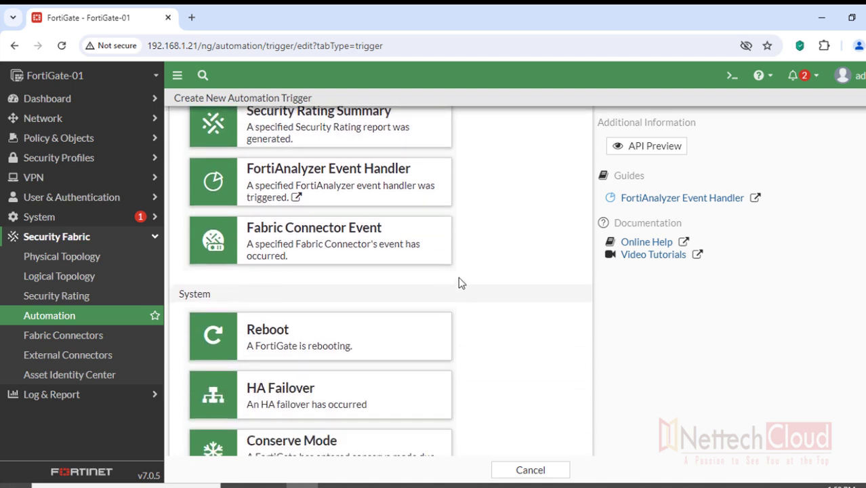
scroll(458, 277, down, 6)
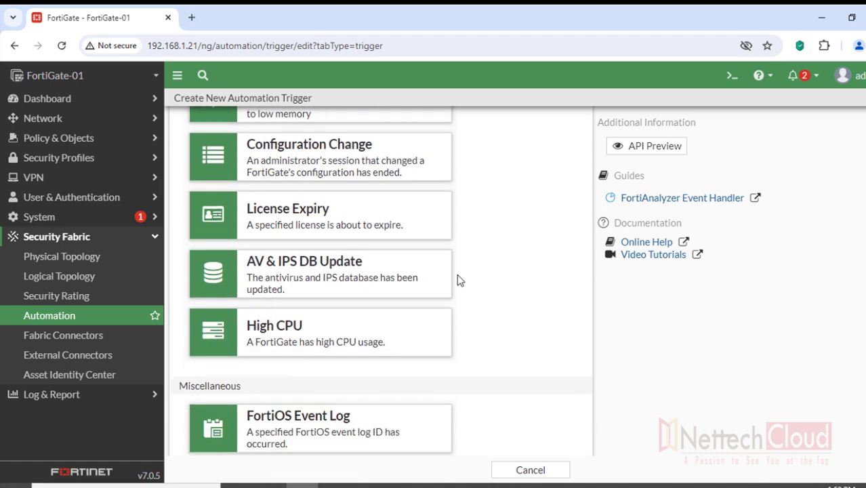
scroll(457, 278, down, 1)
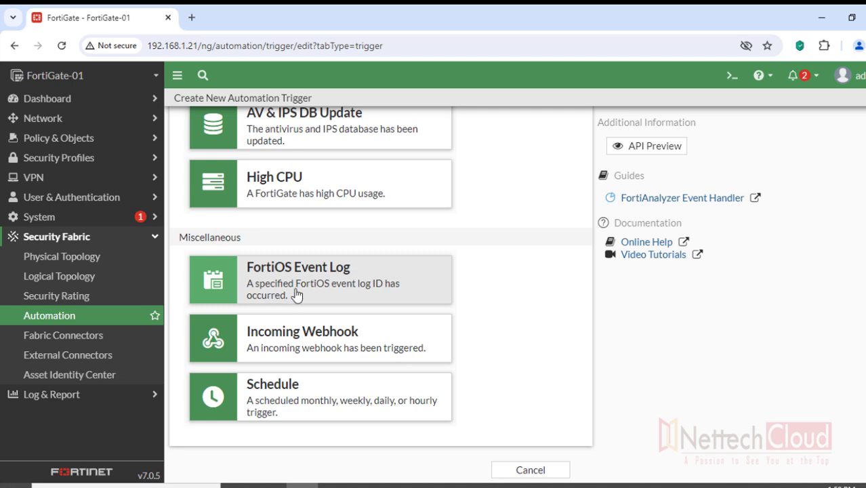
click(348, 294)
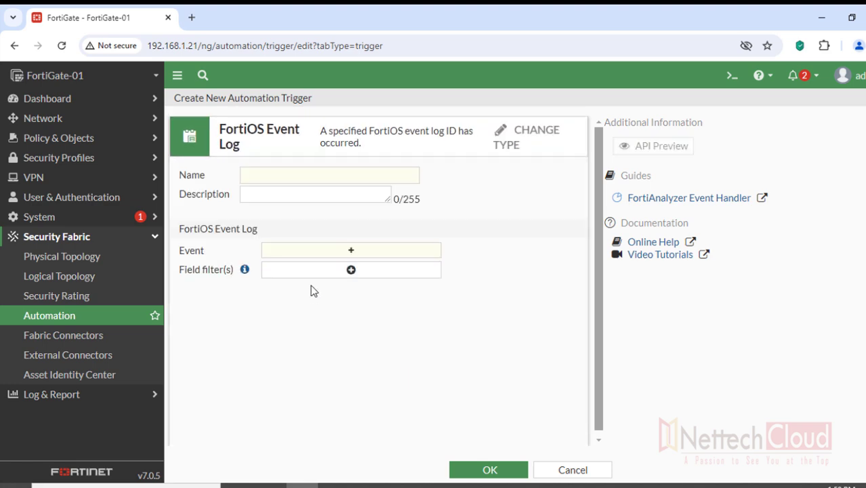
Find the admin logout event among the FortiOS log events and set Admin logout successful as the trigger's event.
click(340, 260)
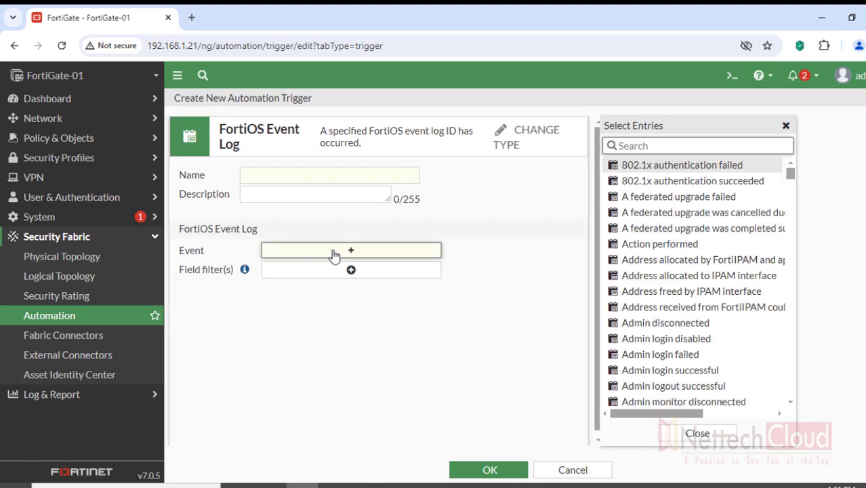
scroll(638, 274, down, 4)
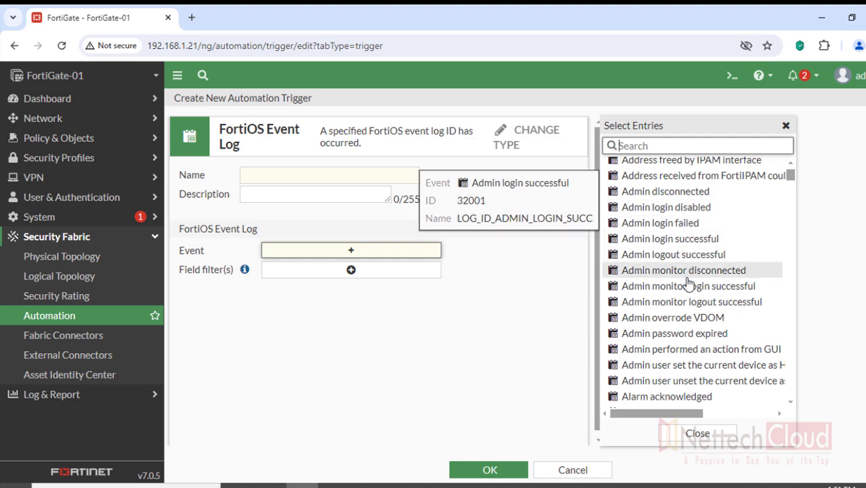
scroll(711, 278, up, 1)
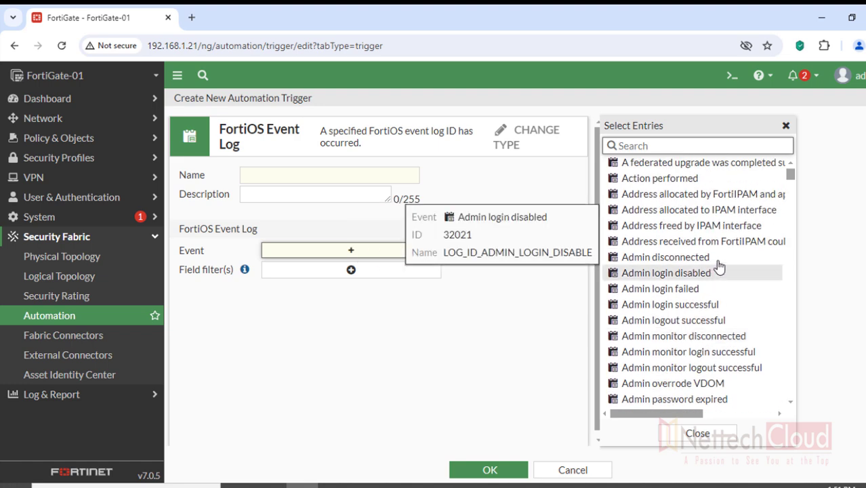
scroll(720, 258, down, 1)
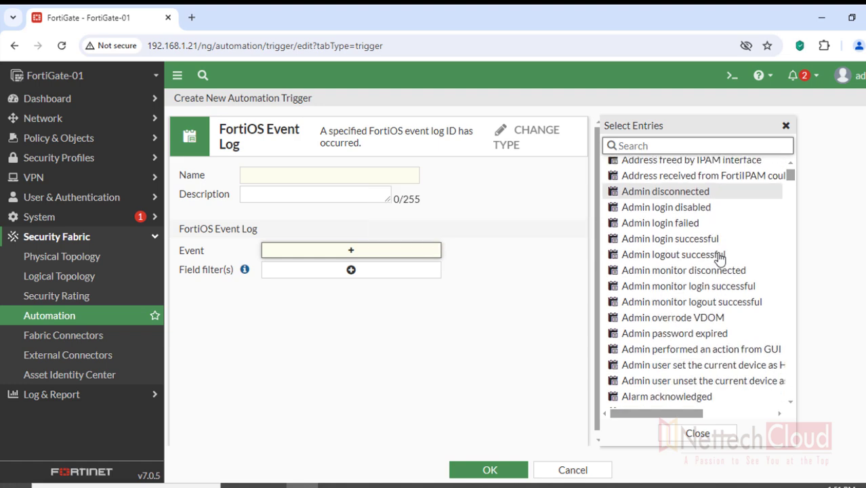
click(652, 145)
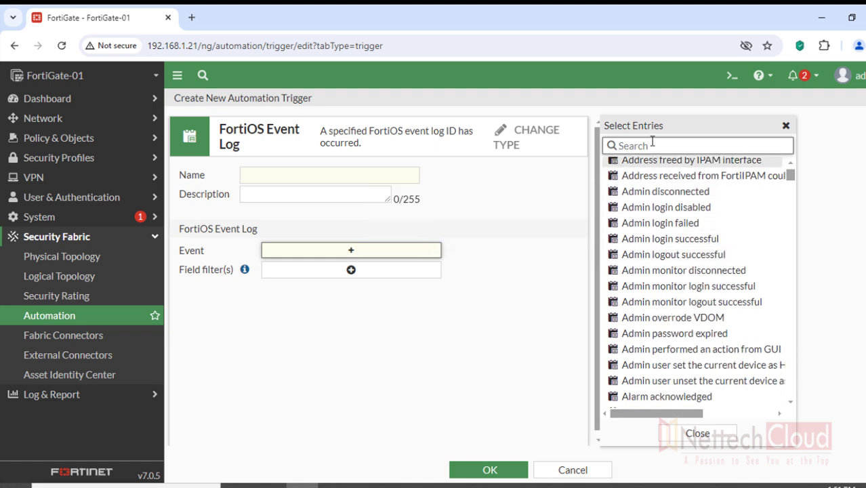
text(admin logout)
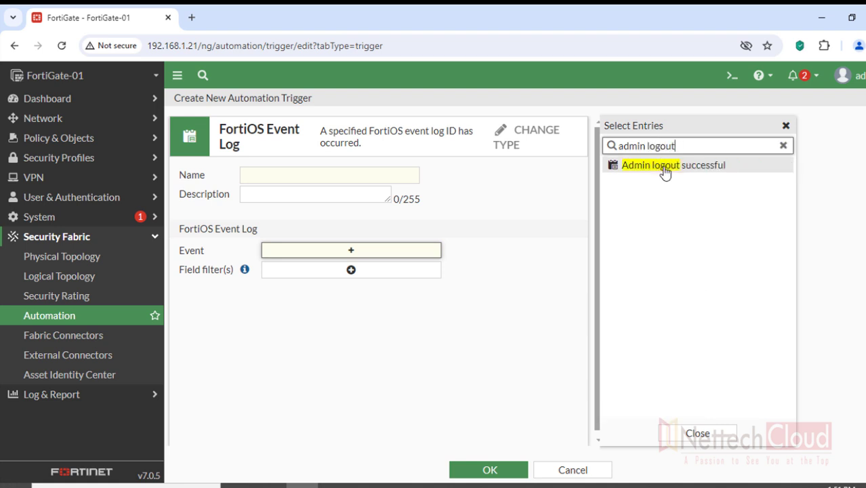
click(664, 170)
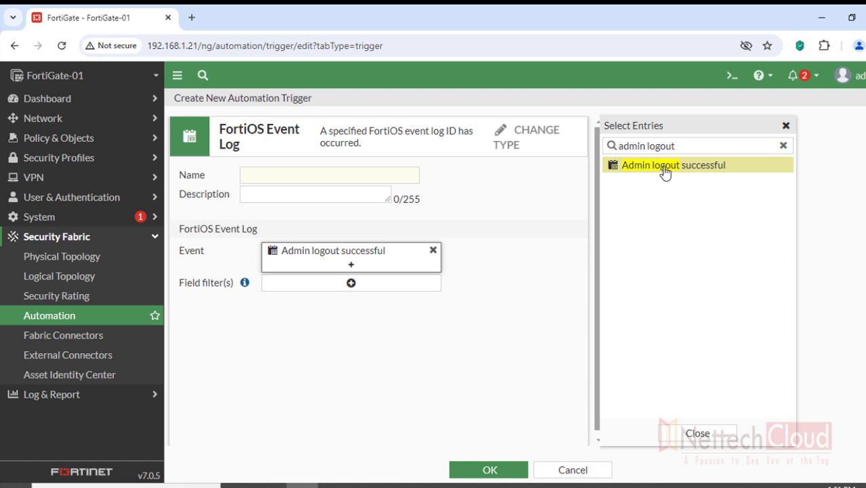
click(383, 348)
Name the event log trigger Admin-logout and save it.
click(252, 174)
text(s)
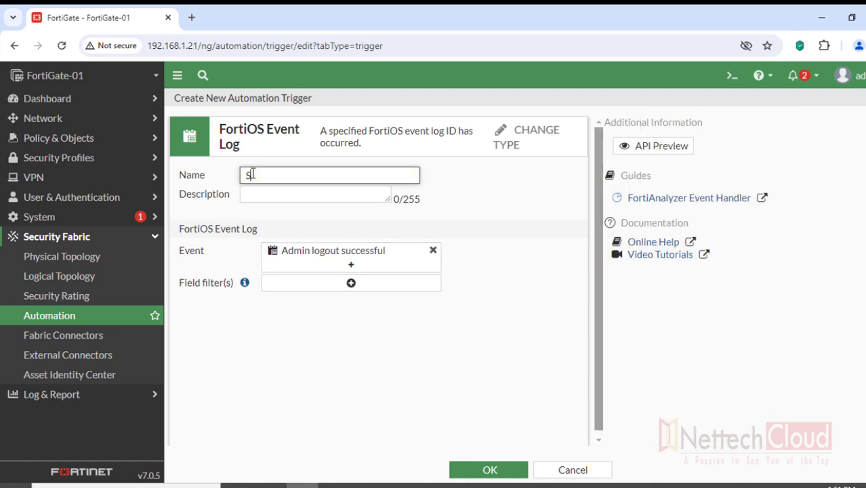
key(BackSpace)
text(Admin-logout)
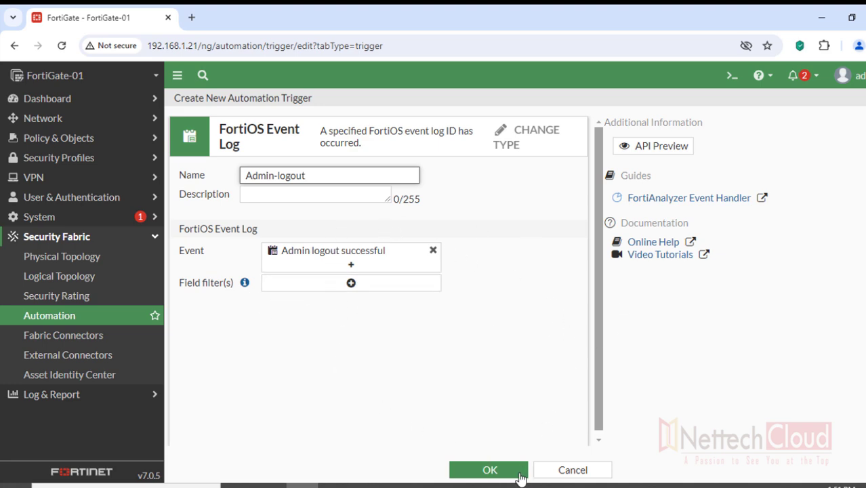
click(496, 471)
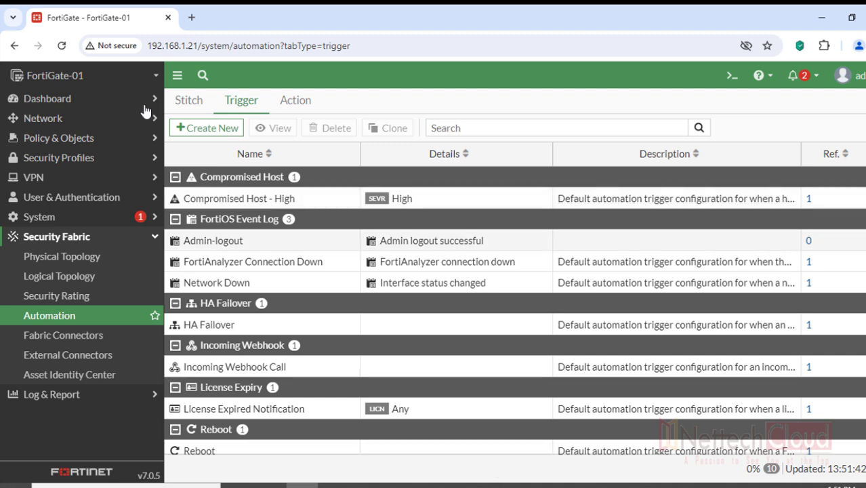
Start a new automation stitch named Admin-logout-Backup and set Admin-logout as its trigger.
click(183, 104)
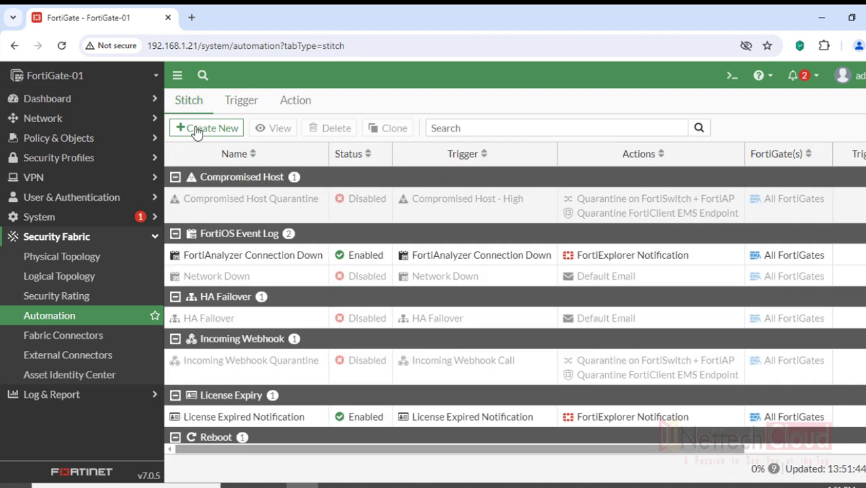
click(197, 132)
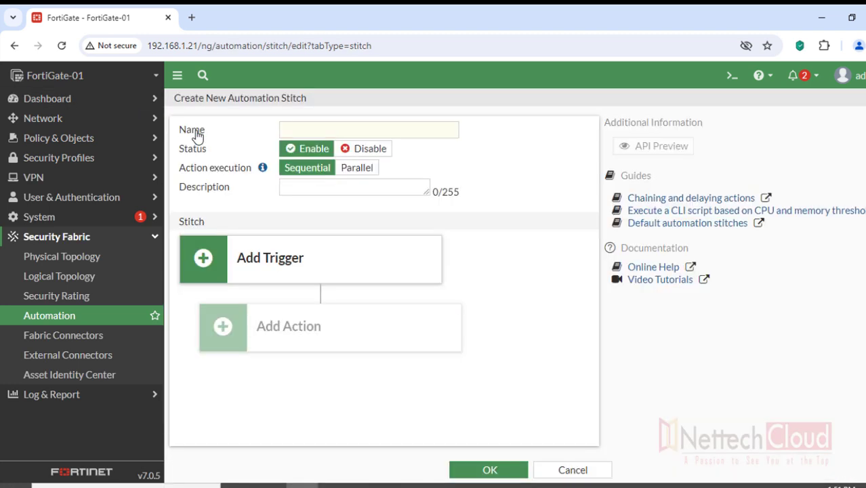
click(305, 129)
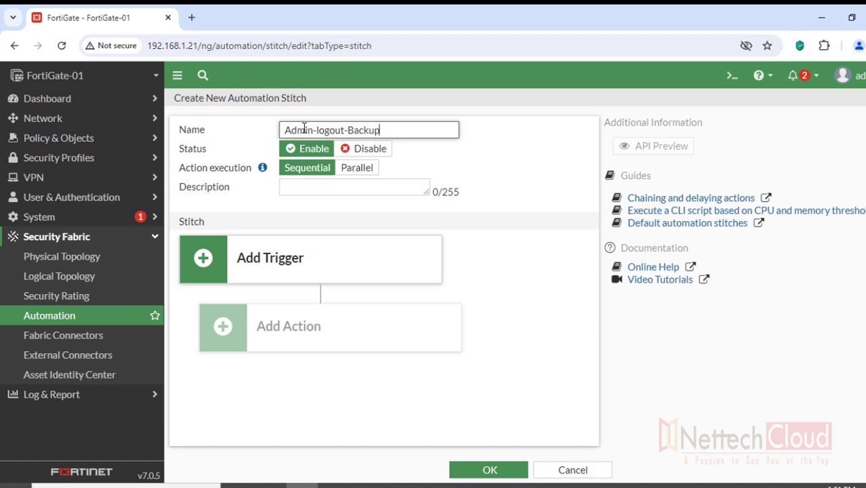
click(213, 270)
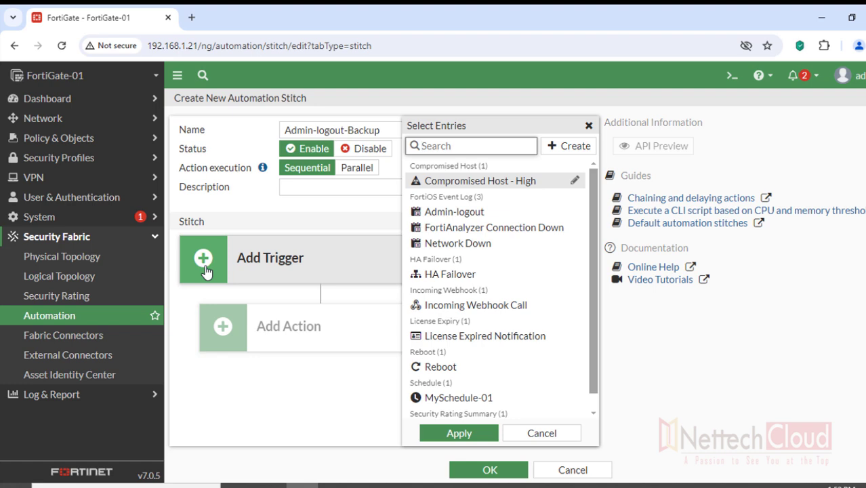
click(446, 216)
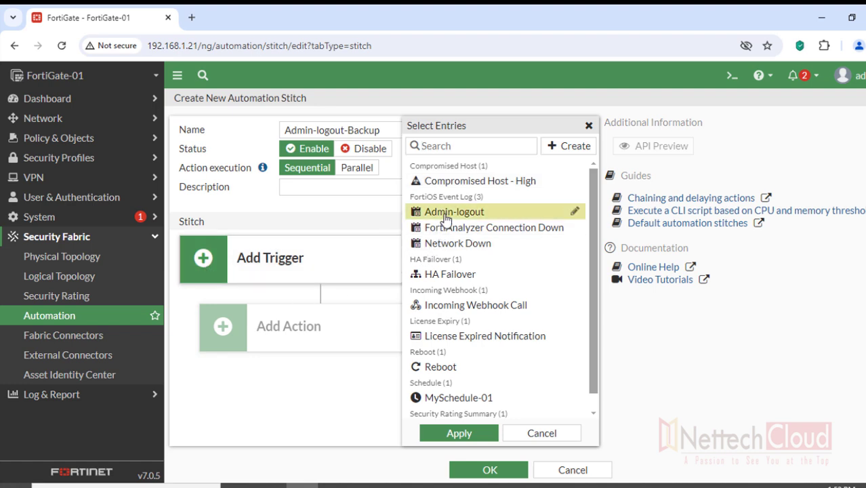
click(459, 433)
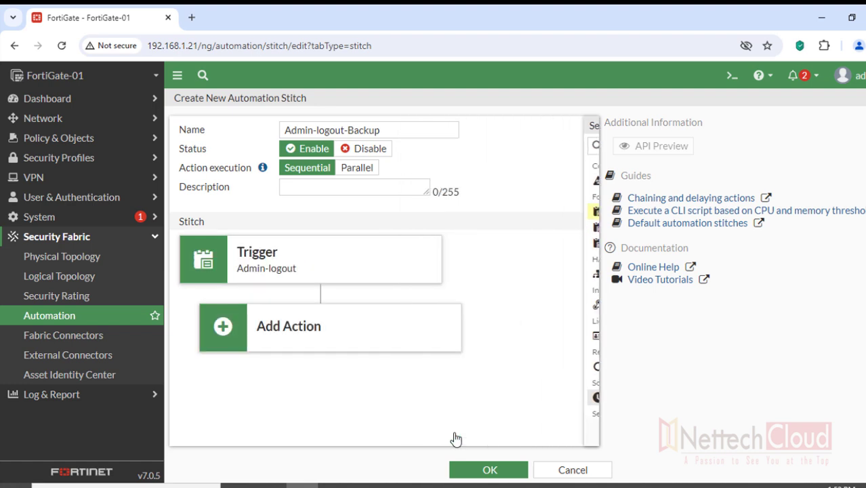
Add the Backup_Script CLI script as the action of the Admin-logout-Backup stitch and save the stitch.
click(243, 326)
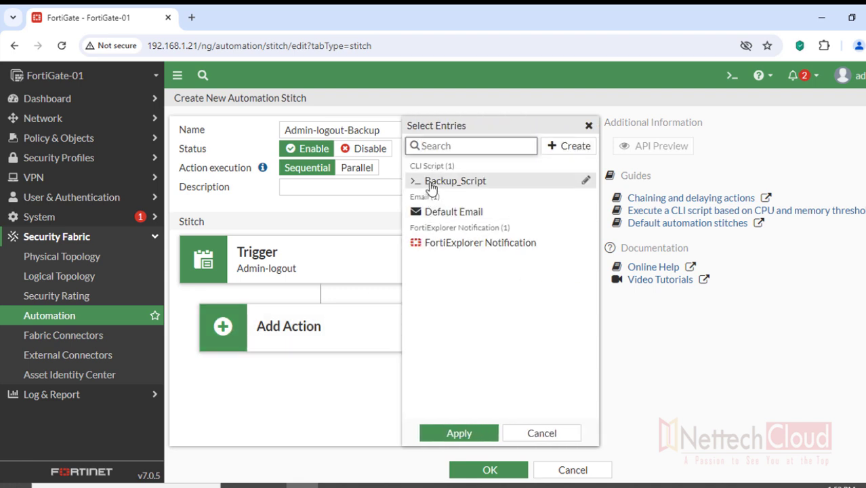
click(432, 183)
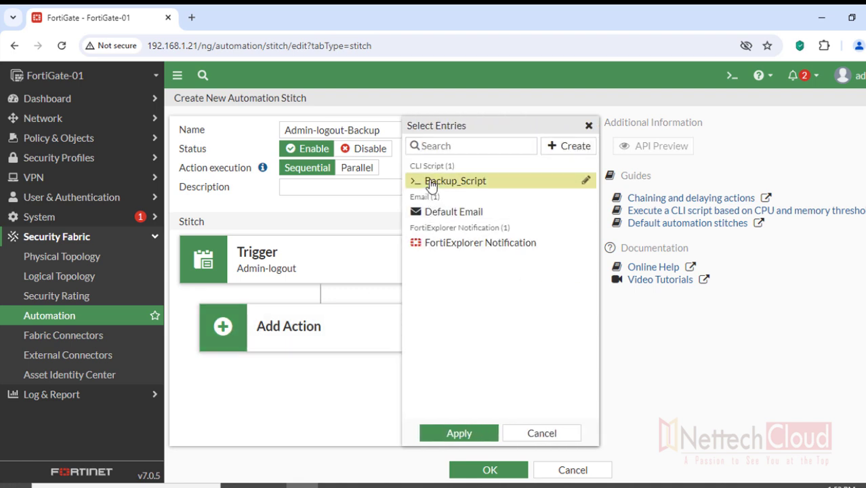
click(461, 434)
click(497, 476)
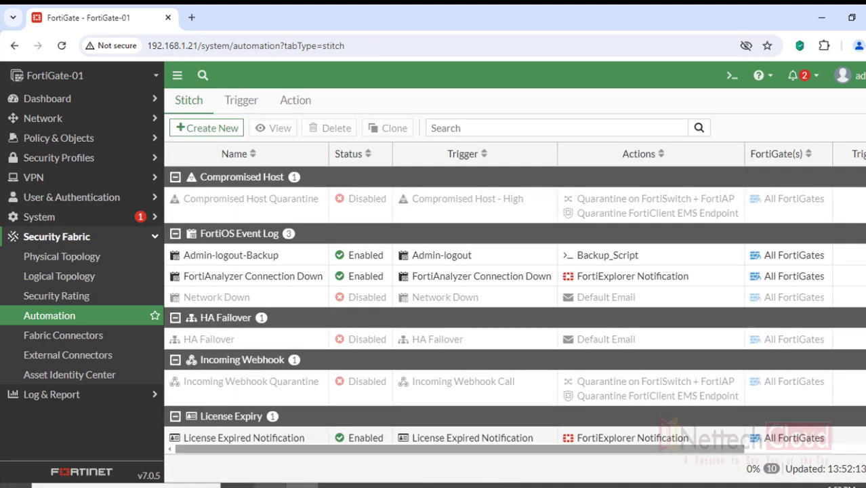
Switch to File Explorer and refresh the D:\TFTP\tftp folder to check its contents before logging out.
click(270, 485)
click(316, 87)
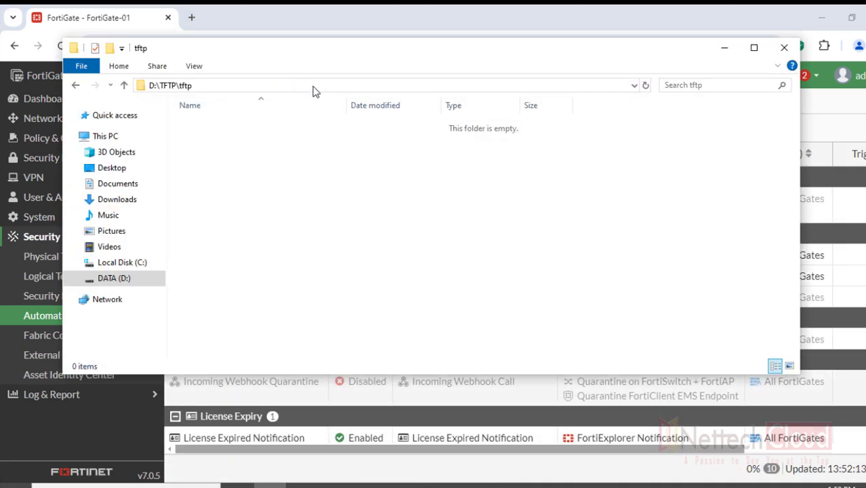
click(298, 173)
right_click(317, 167)
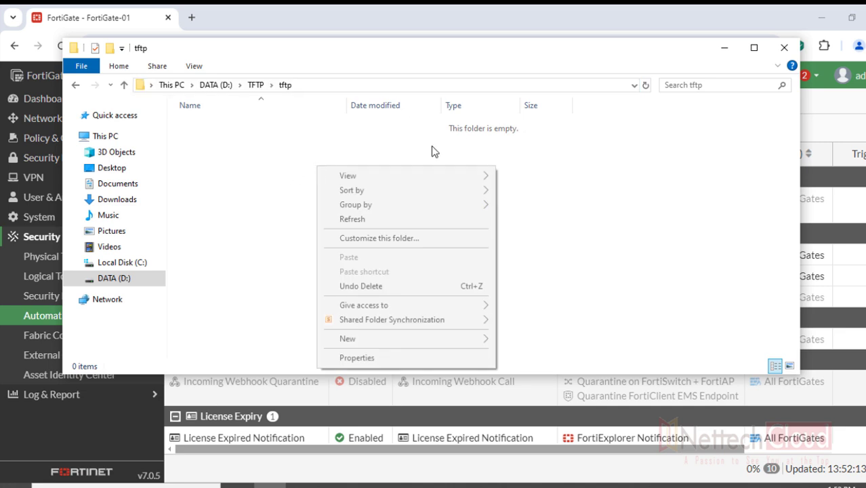
click(387, 219)
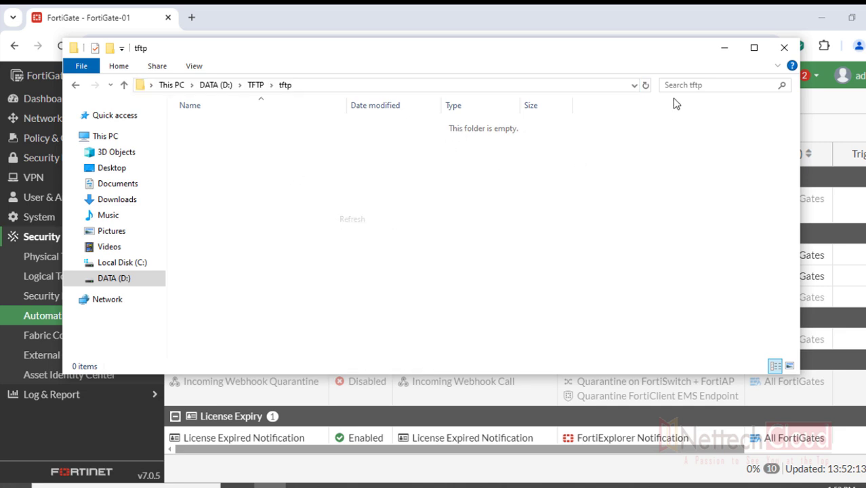
click(722, 48)
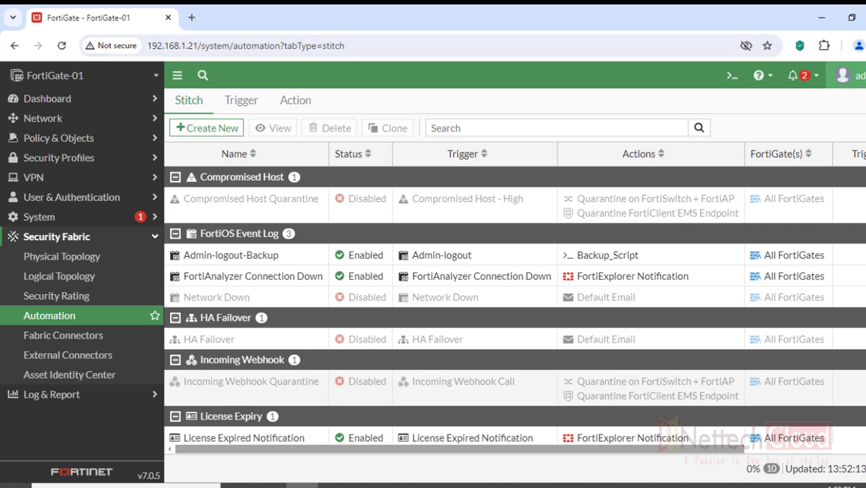
Log out of the FortiGate admin session and check the TFTP server's transfer log in 3CDaemon.
click(846, 75)
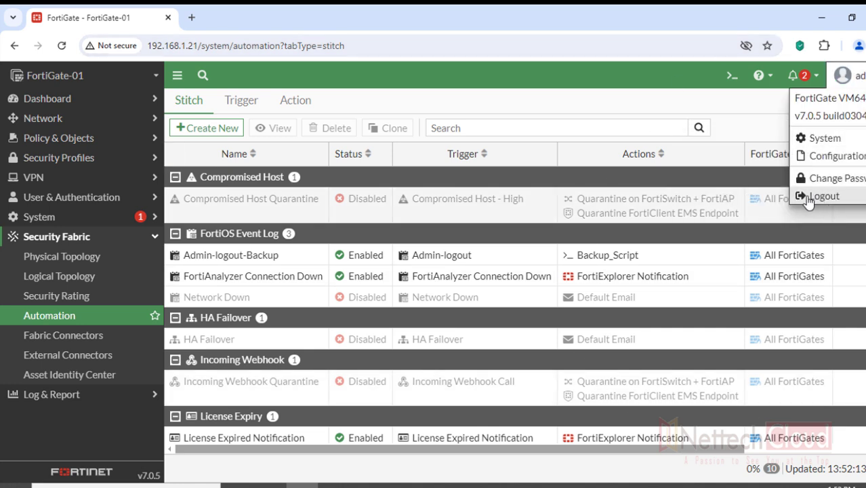
click(820, 195)
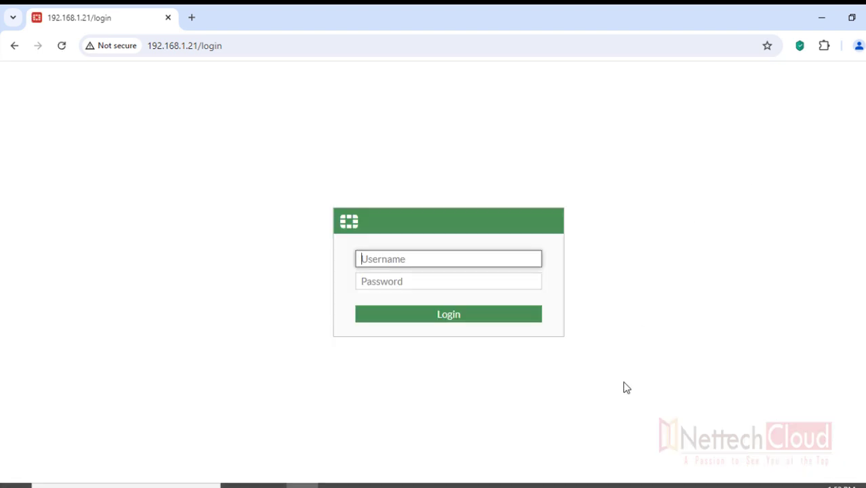
click(656, 485)
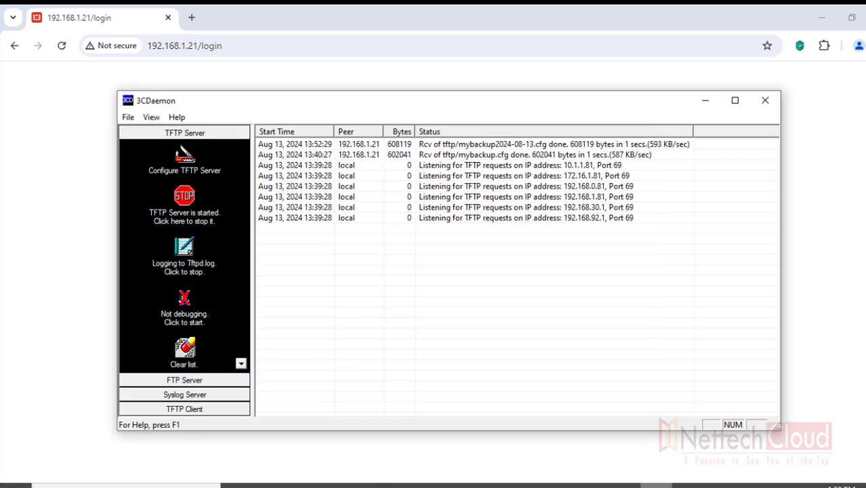
mouse_move(859, 300)
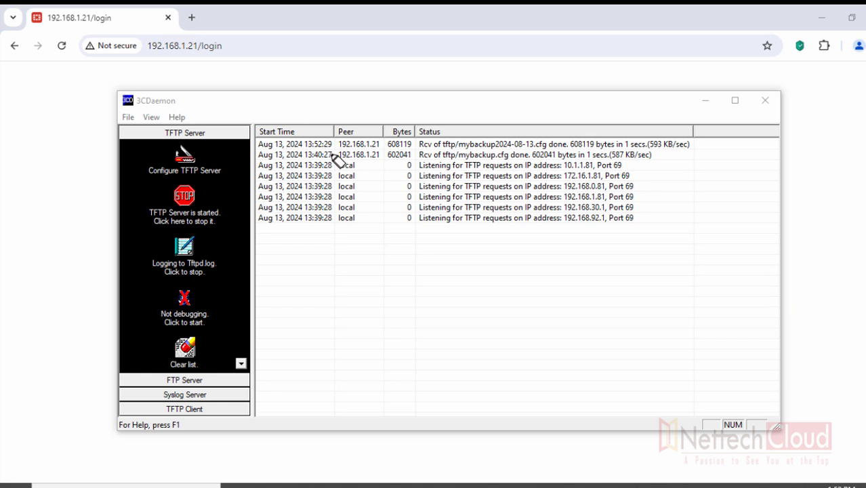
drag(259, 144, 691, 145)
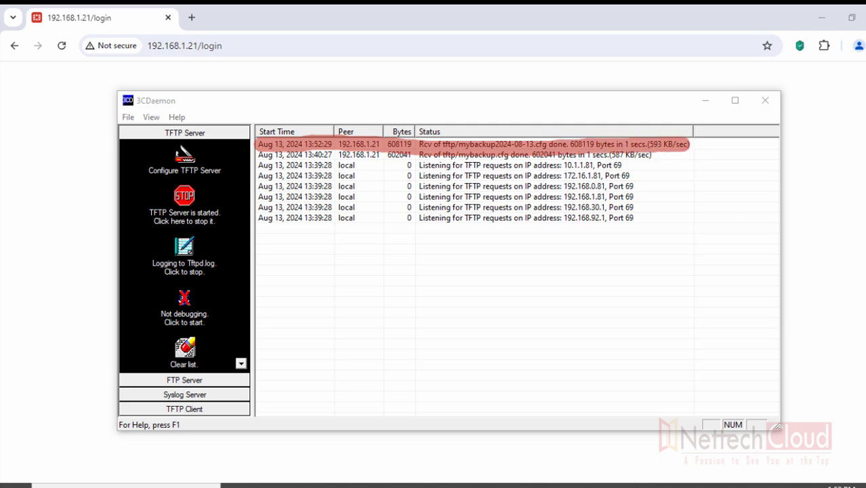
click(706, 102)
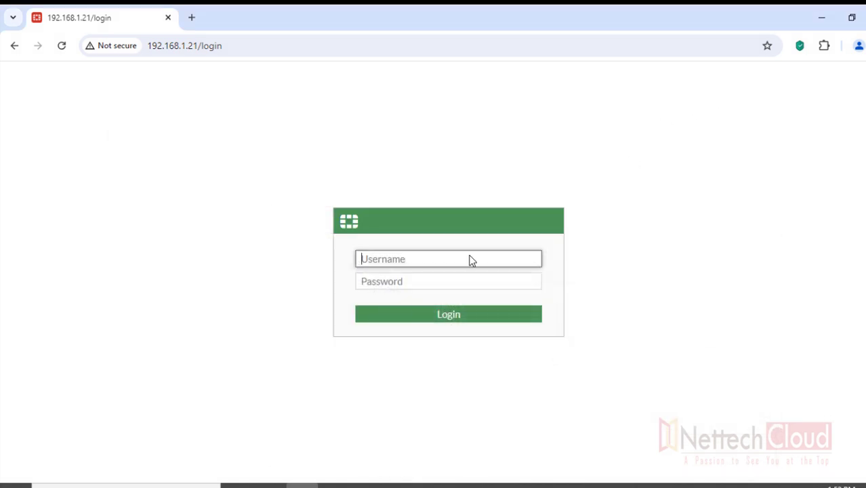
Switch to File Explorer and check the tftp folder for the date-stamped backup file, refreshing the file list.
click(270, 486)
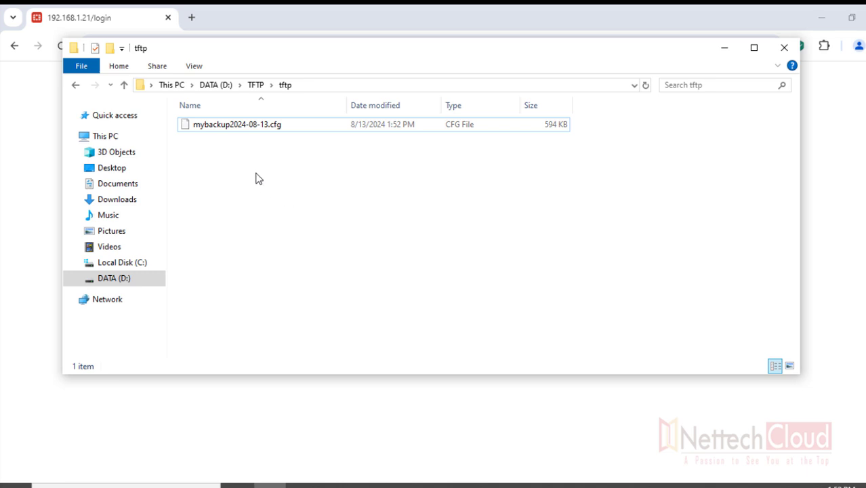
click(238, 128)
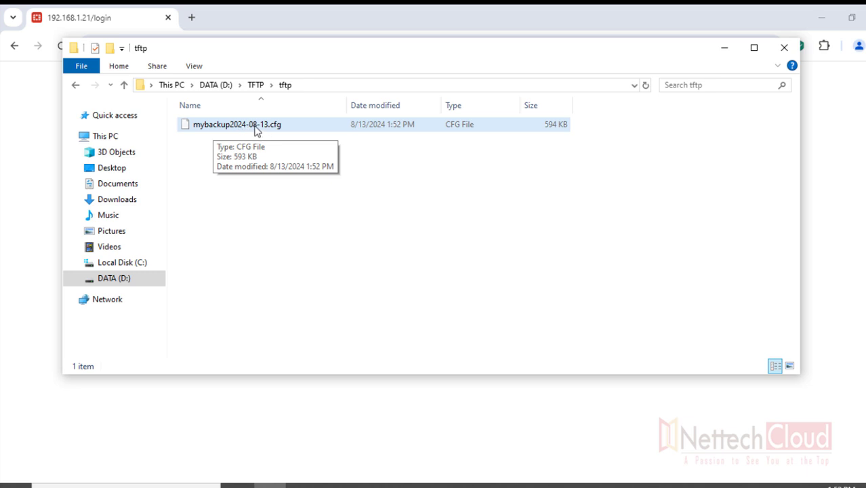
click(274, 148)
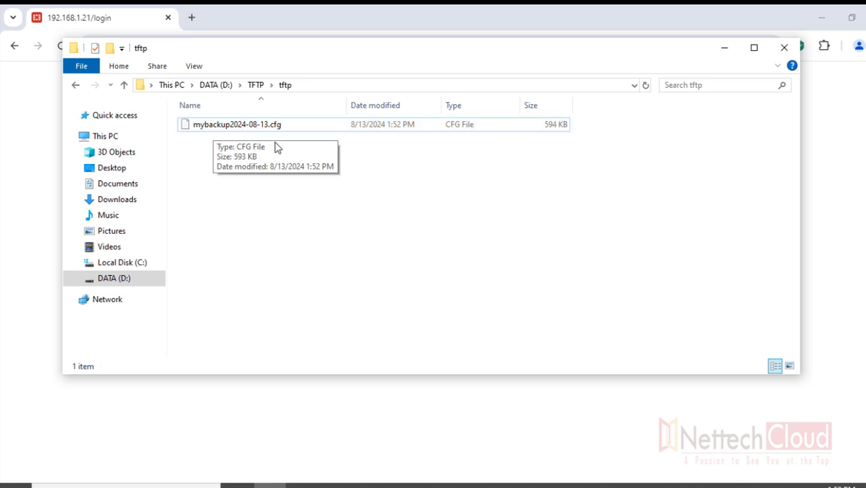
right_click(306, 190)
click(348, 243)
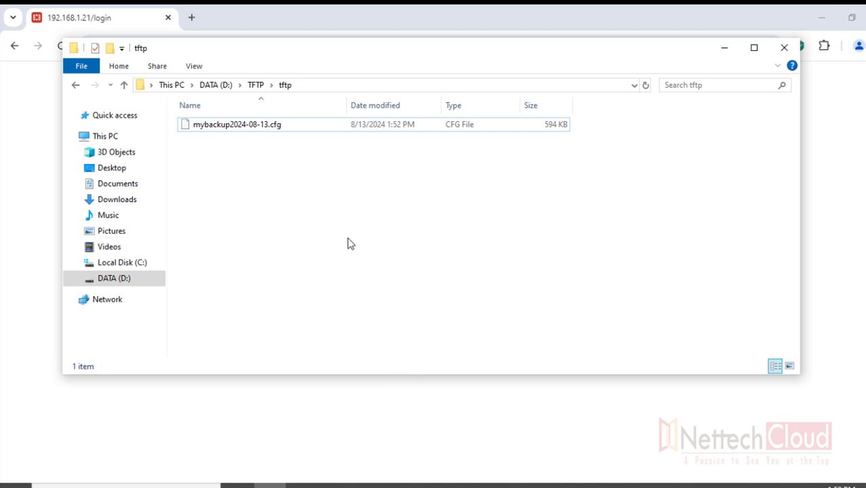
click(724, 54)
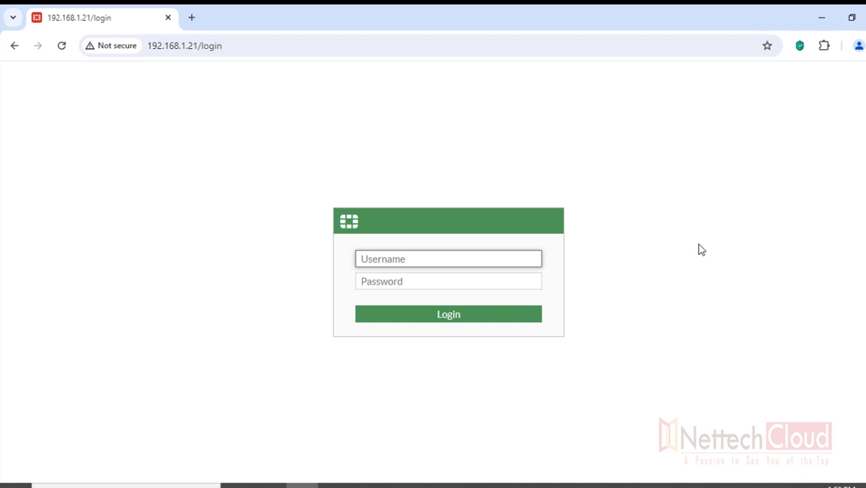
mouse_move(846, 382)
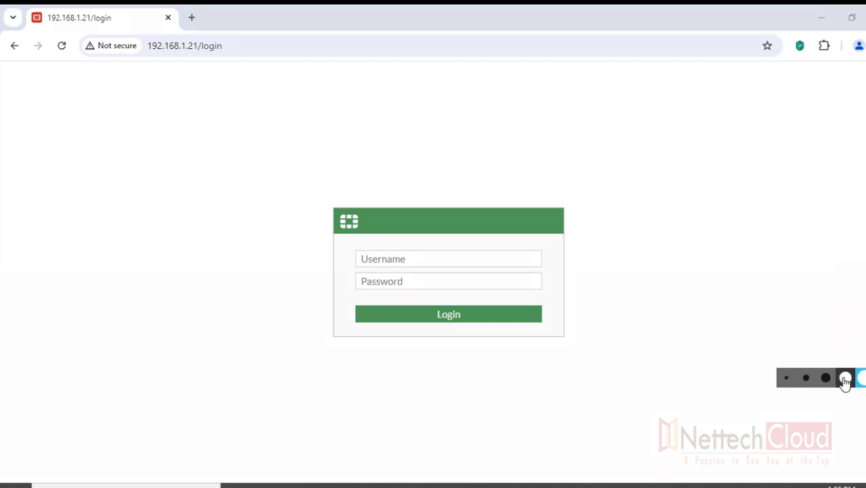
click(786, 377)
mouse_move(153, 98)
mouse_down()
mouse_move(156, 107)
mouse_move(165, 83)
mouse_up()
mouse_move(246, 89)
mouse_down()
mouse_move(263, 104)
mouse_move(295, 105)
mouse_move(310, 91)
mouse_move(358, 102)
mouse_up()
mouse_move(375, 93)
mouse_down()
mouse_move(373, 101)
mouse_move(397, 99)
mouse_move(409, 119)
mouse_up()
drag(412, 94, 426, 101)
drag(428, 86, 429, 103)
mouse_move(422, 96)
mouse_down()
mouse_move(450, 97)
mouse_move(396, 103)
mouse_up()
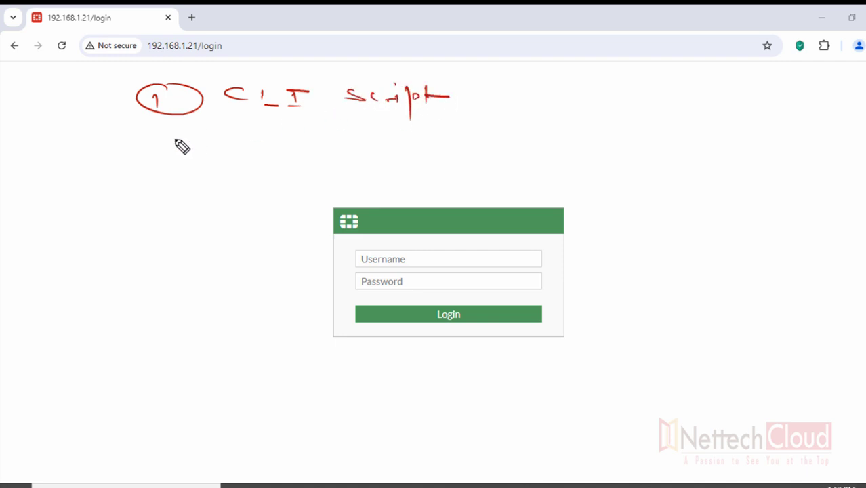
mouse_move(173, 132)
mouse_down()
mouse_move(195, 145)
mouse_move(267, 127)
mouse_up()
mouse_move(249, 127)
mouse_down()
mouse_move(251, 145)
mouse_move(270, 134)
mouse_move(326, 149)
mouse_move(343, 135)
mouse_move(265, 157)
mouse_up()
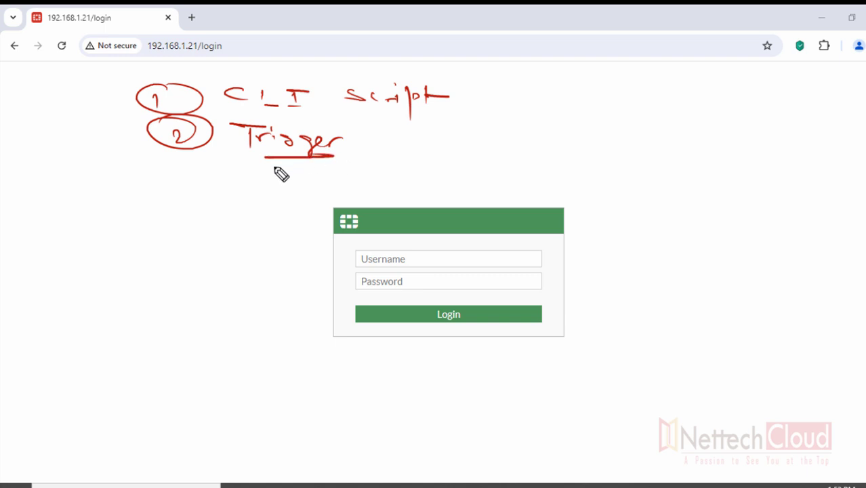
drag(180, 182, 196, 192)
mouse_move(203, 167)
mouse_down()
mouse_move(221, 185)
mouse_move(250, 178)
mouse_move(267, 191)
mouse_move(292, 183)
mouse_move(255, 200)
mouse_up()
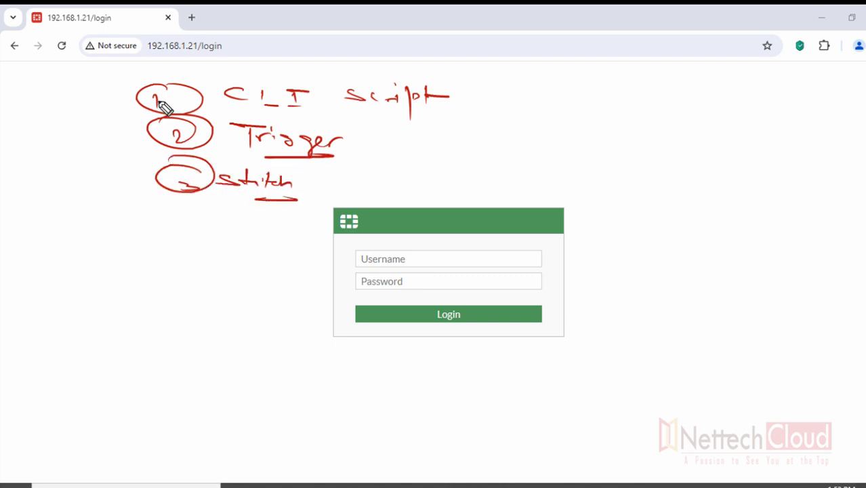
mouse_move(152, 79)
mouse_down()
mouse_move(133, 125)
mouse_move(137, 152)
mouse_up()
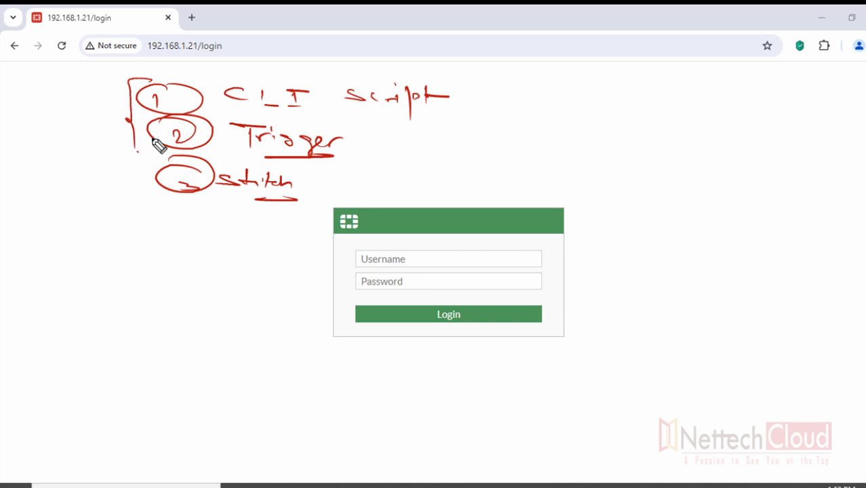